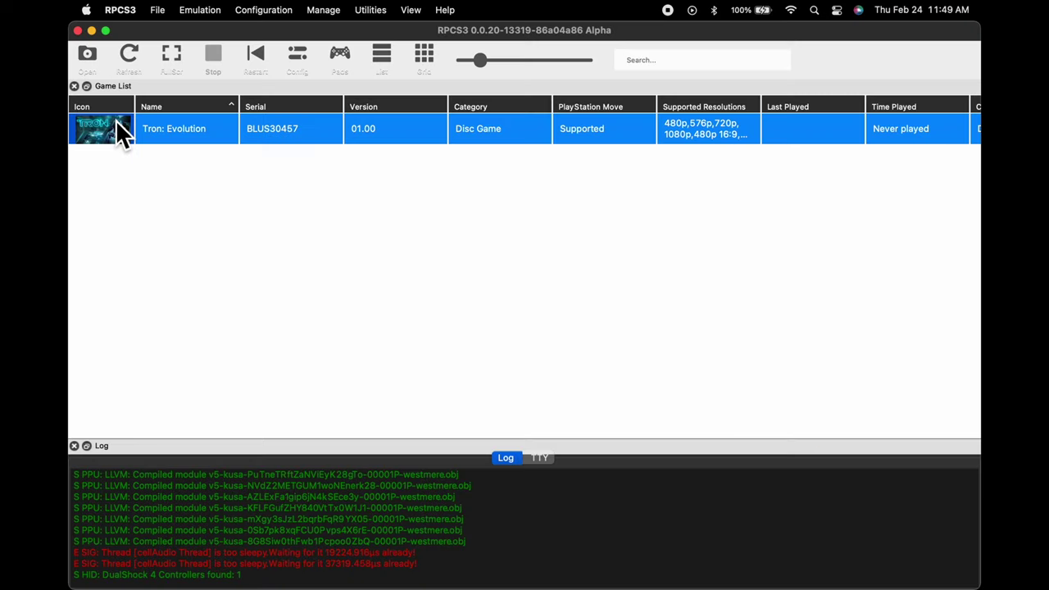
Boot Tron: Evolution from RPCS3's game list
{"action": "double_click", "coordinate": [116, 123]}
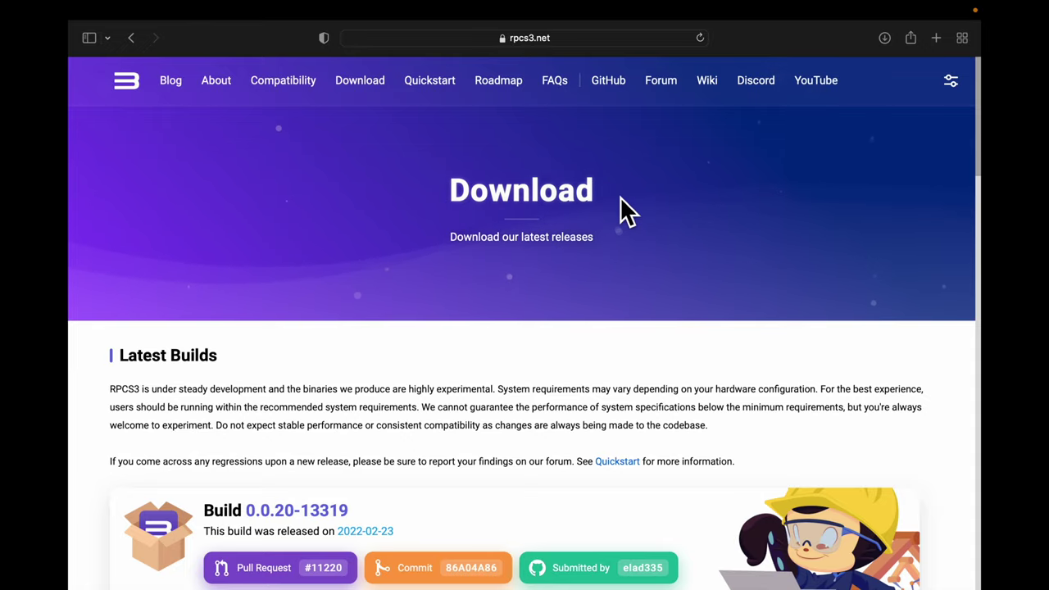
Scroll the rpcs3.net Download page down to the Windows, Linux and macOS build cards
{"action": "scroll", "coordinate": [623, 212], "scroll_direction": "down", "scroll_amount": 2}
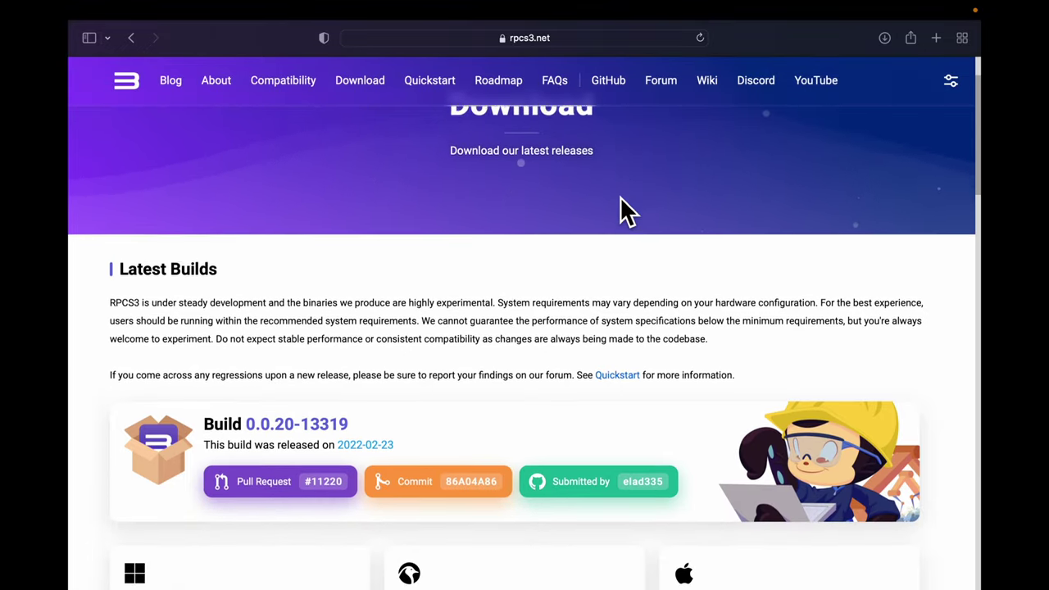
{"action": "scroll", "coordinate": [623, 211], "scroll_direction": "down", "scroll_amount": 5}
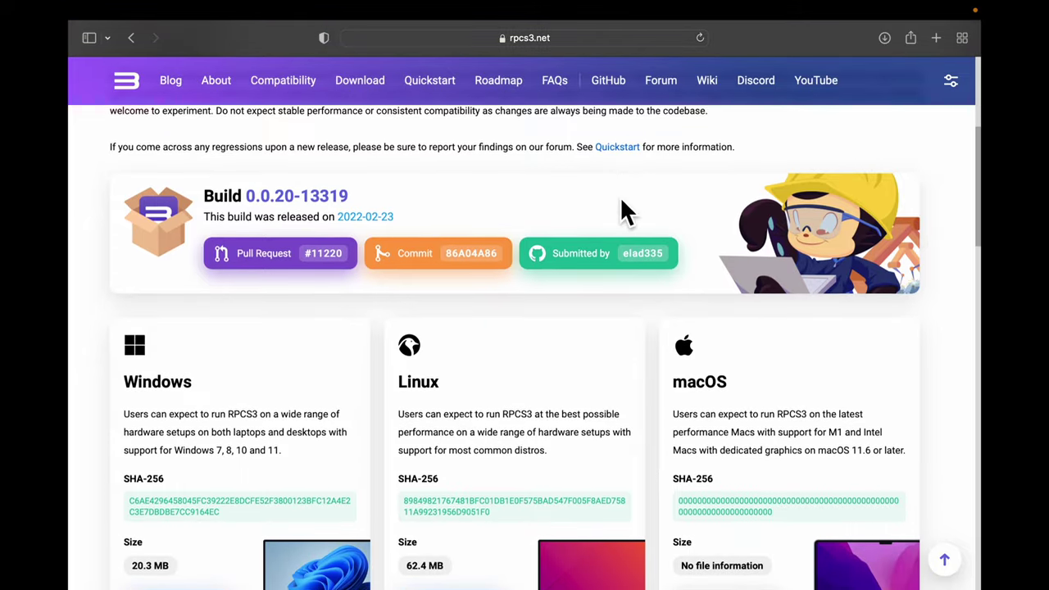
{"action": "scroll", "coordinate": [621, 200], "scroll_direction": "down", "scroll_amount": 2}
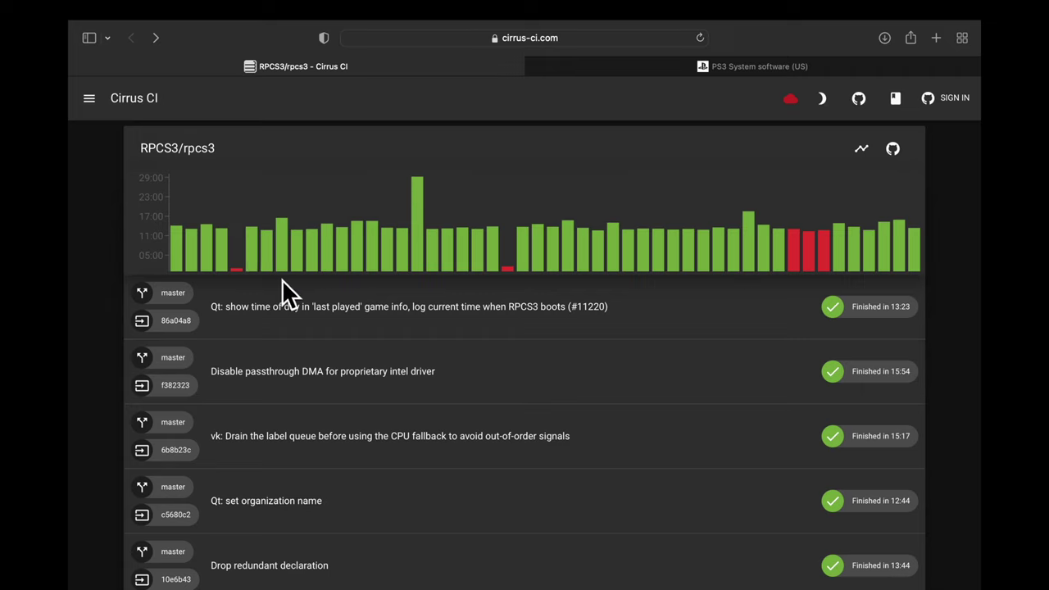
Open the Cirrus macOS task of the top build, commit 86a04a8
{"action": "left_click", "coordinate": [305, 322]}
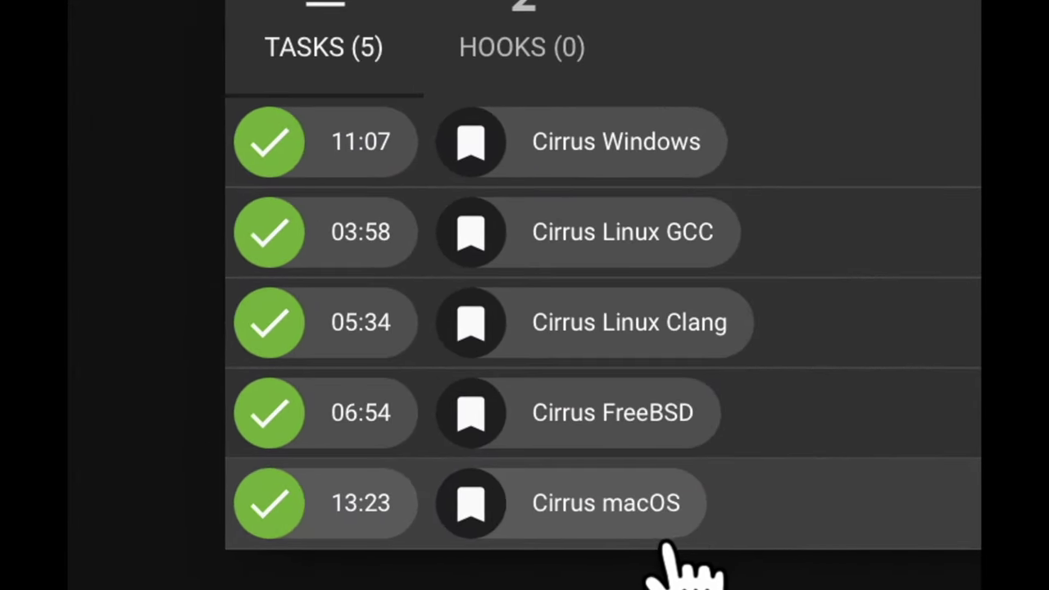
{"action": "left_click", "coordinate": [588, 504]}
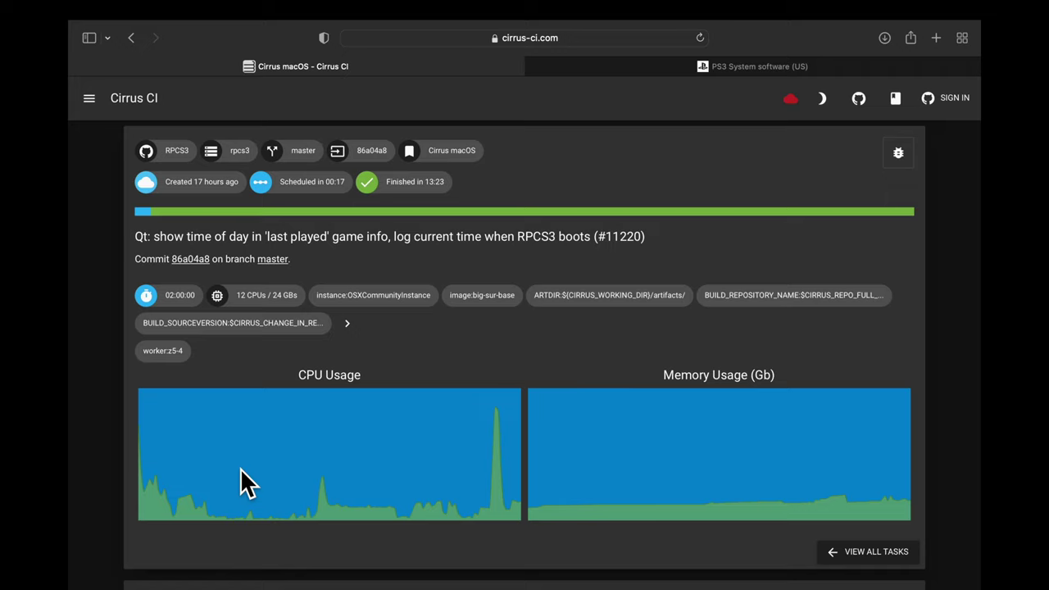
Download rpcs3-v0.0.20-13319-86a04a86_macos.dmg from Artifact > artifacts, allowing cirrus-ci.com downloads
{"action": "scroll", "coordinate": [246, 483], "scroll_direction": "down", "scroll_amount": 5}
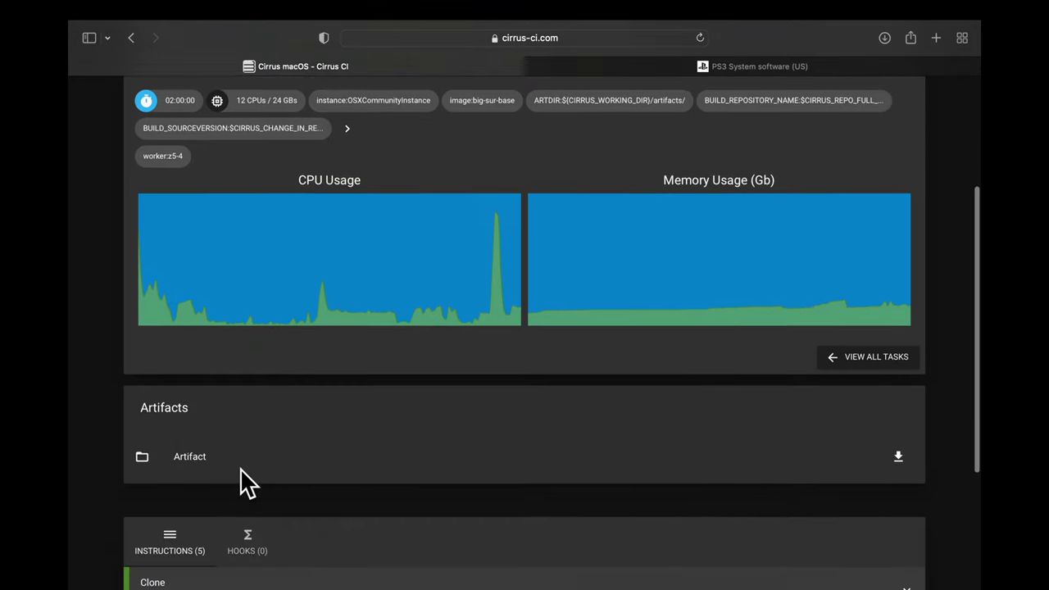
{"action": "scroll", "coordinate": [246, 483], "scroll_direction": "down", "scroll_amount": 5}
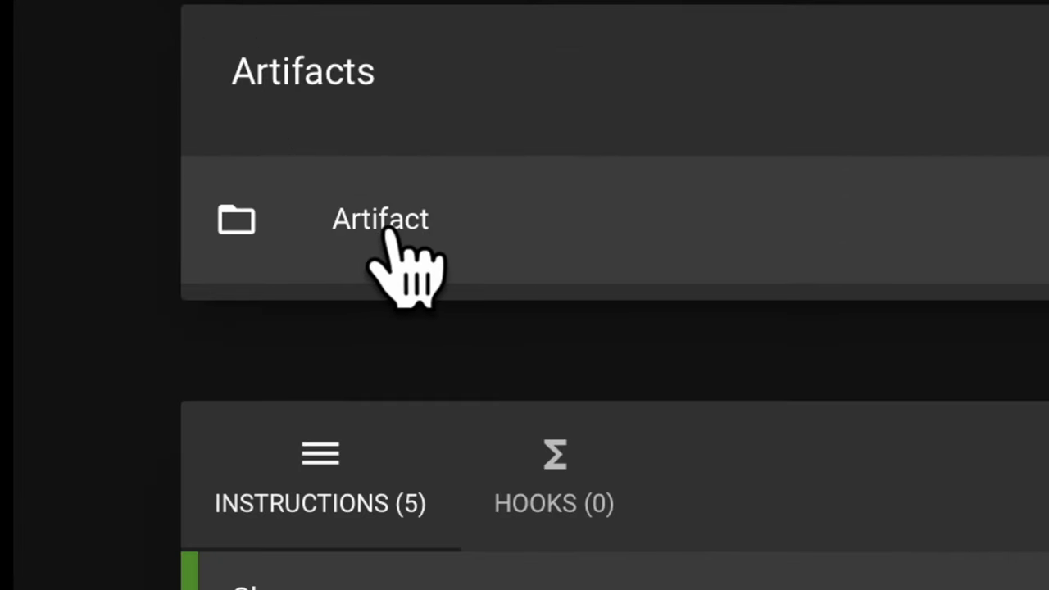
{"action": "left_click", "coordinate": [388, 233]}
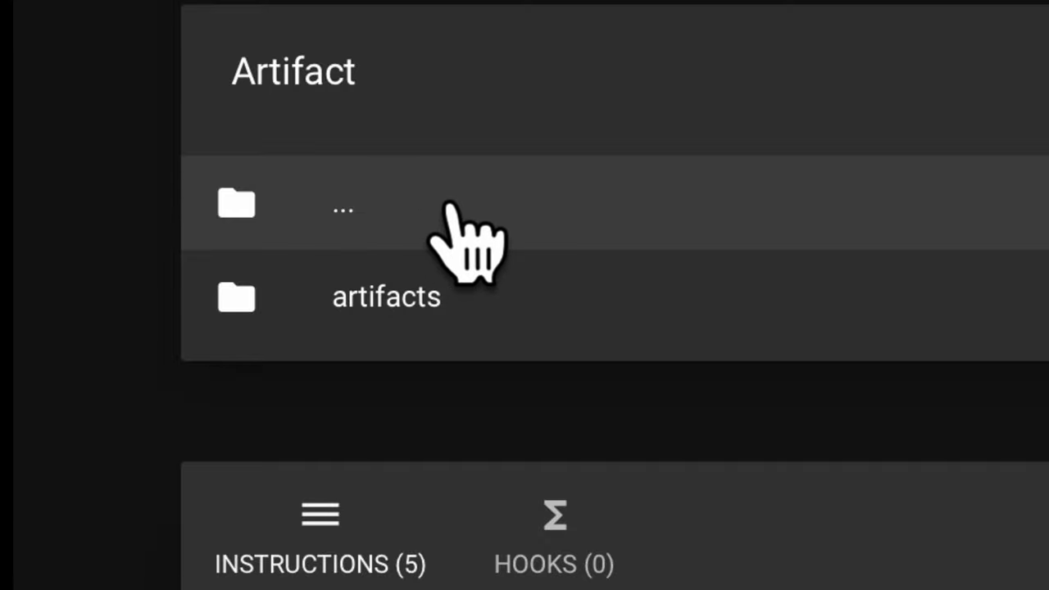
{"action": "left_click", "coordinate": [385, 300]}
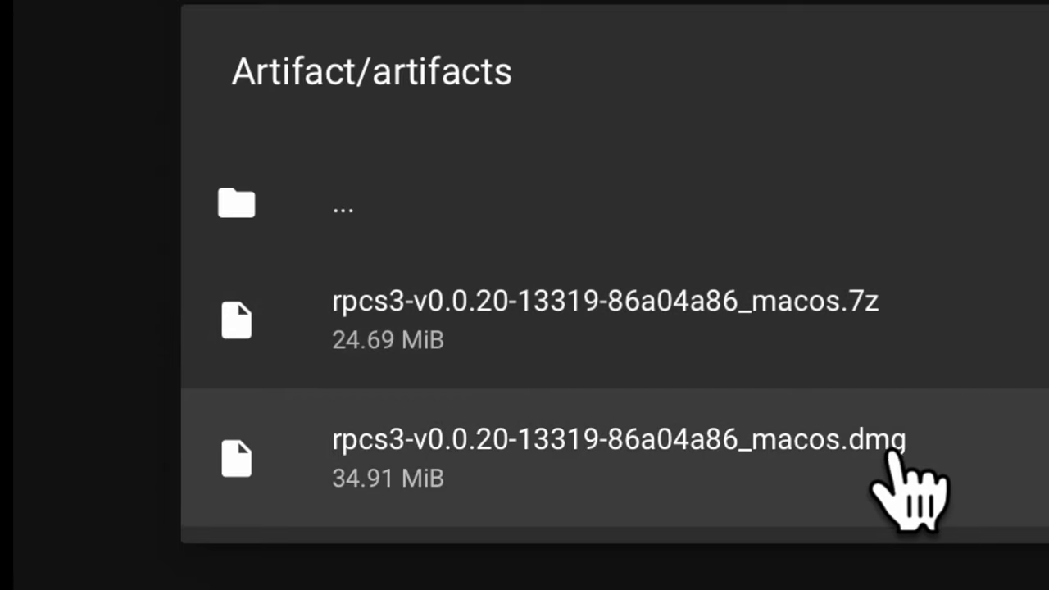
{"action": "left_click", "coordinate": [648, 445]}
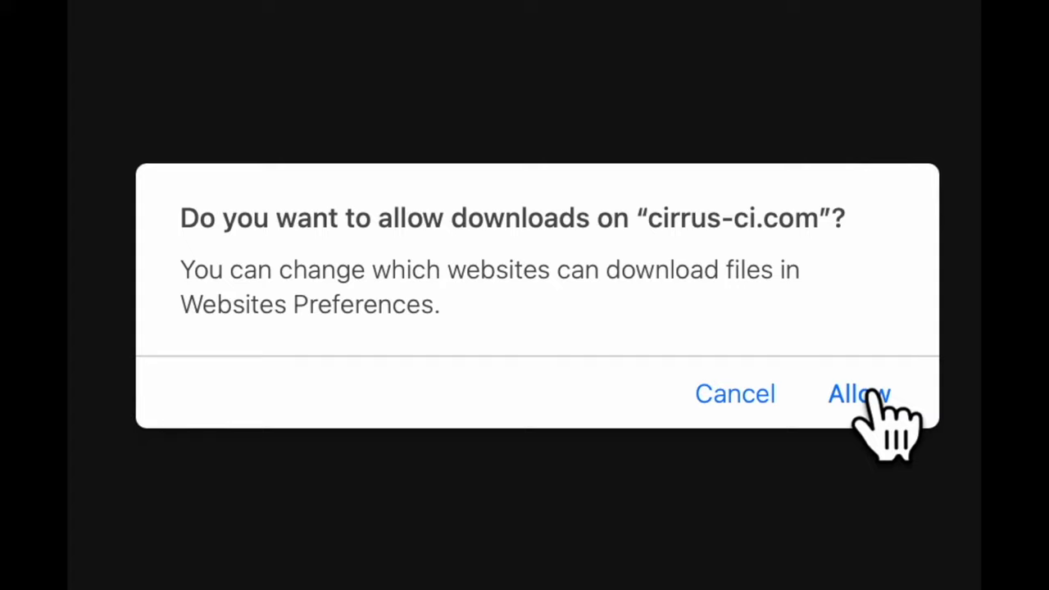
{"action": "left_click", "coordinate": [870, 394]}
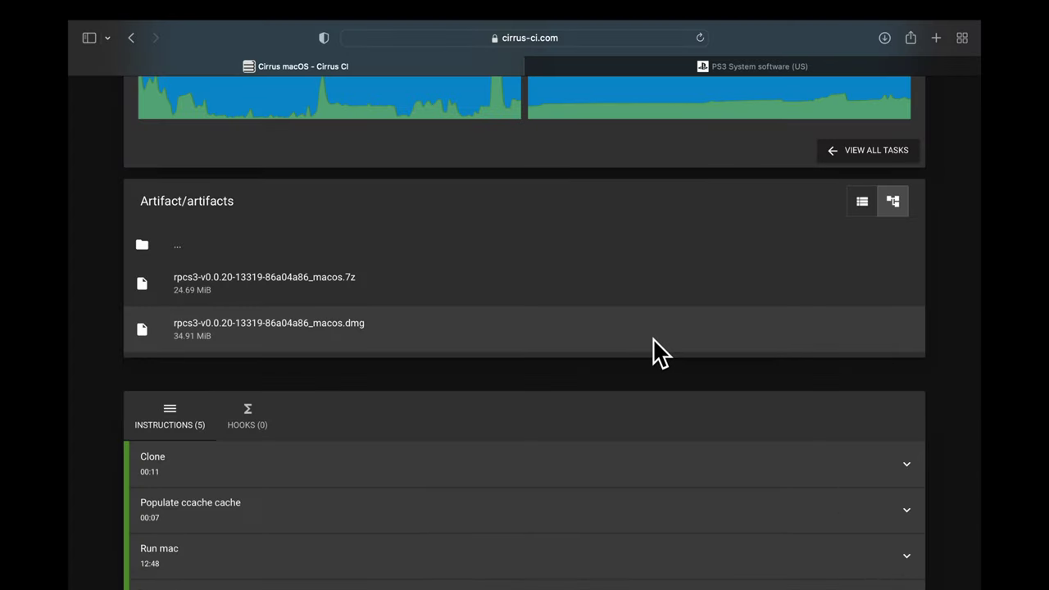
Download the PS3 system software update from playstation.com and view Downloads full screen in Finder
{"action": "key", "text": "super+w"}
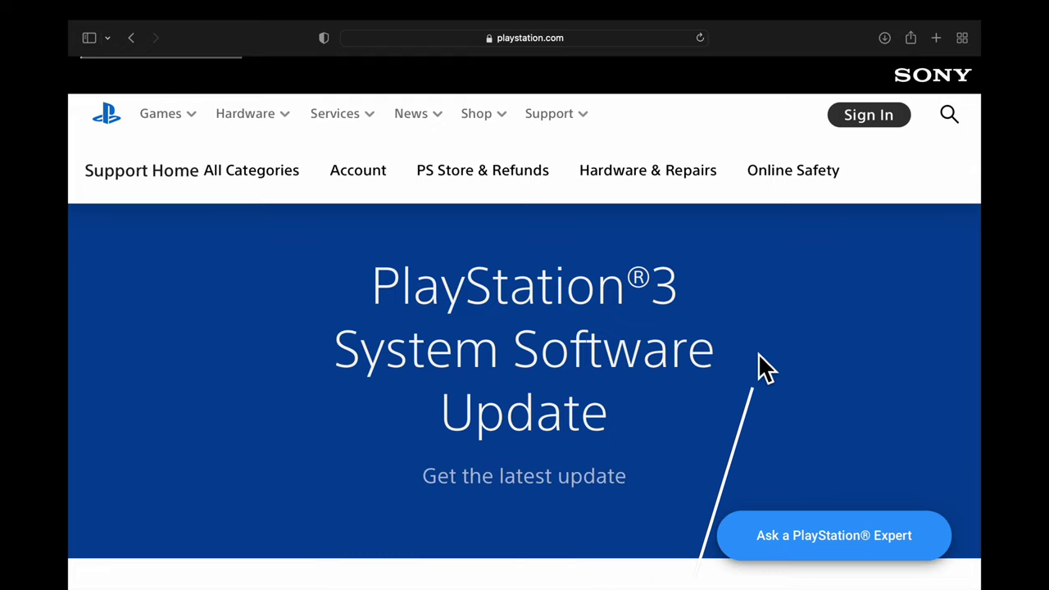
{"action": "scroll", "coordinate": [758, 368], "scroll_direction": "down", "scroll_amount": 1}
{"action": "scroll", "coordinate": [758, 361], "scroll_direction": "down", "scroll_amount": 10}
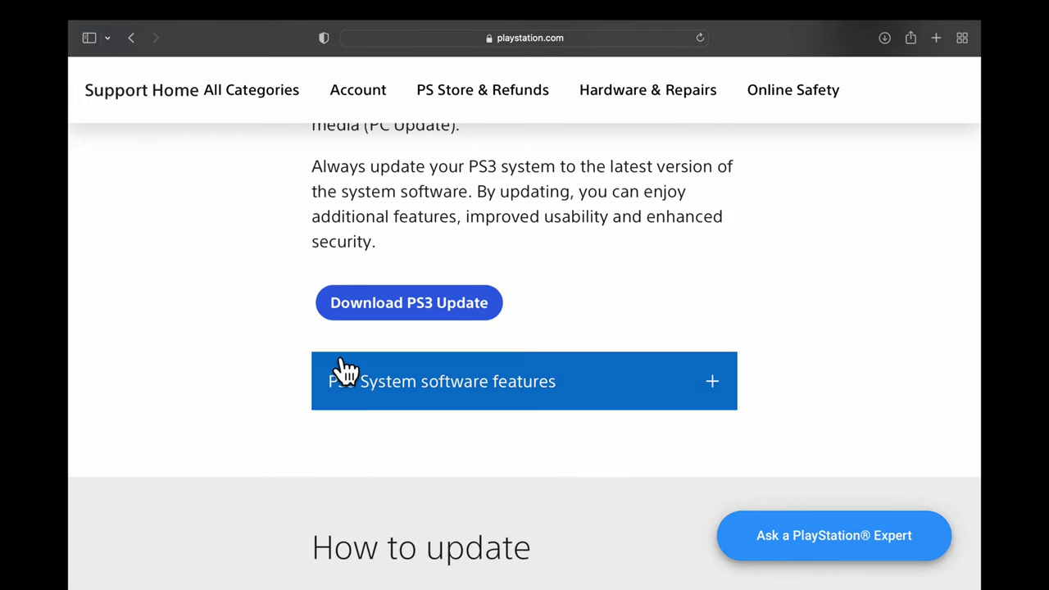
{"action": "scroll", "coordinate": [356, 353], "scroll_direction": "up", "scroll_amount": 3}
{"action": "scroll", "coordinate": [353, 339], "scroll_direction": "up", "scroll_amount": 5}
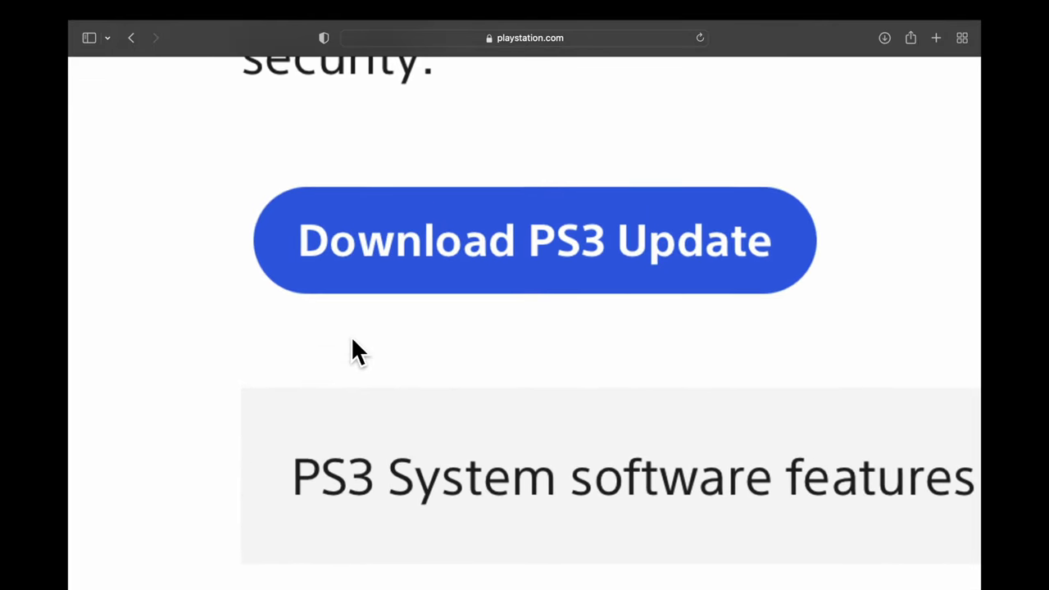
{"action": "left_click", "coordinate": [517, 252]}
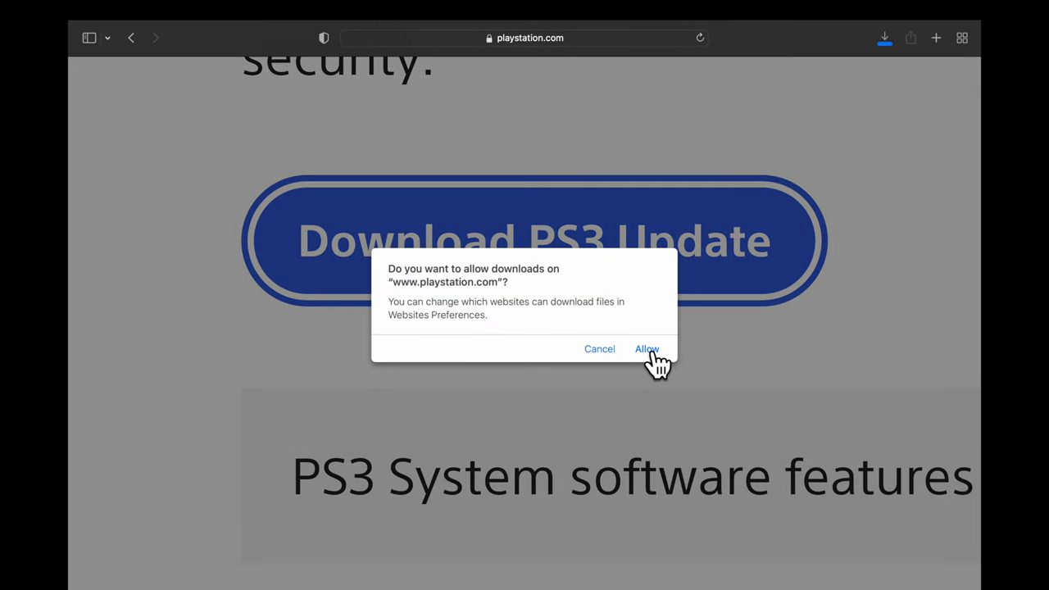
{"action": "left_click", "coordinate": [653, 356]}
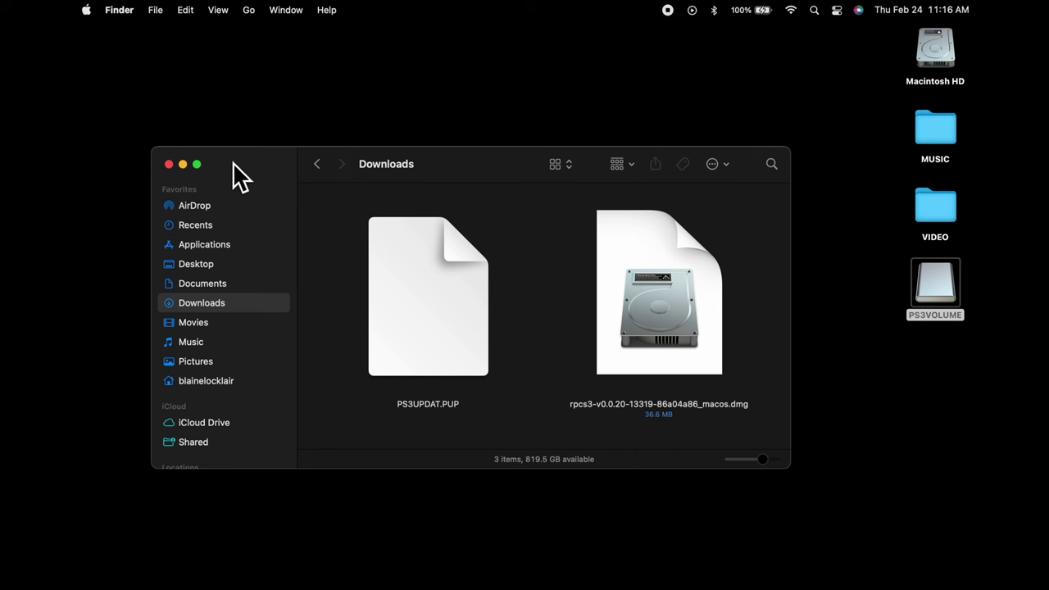
{"action": "left_click", "coordinate": [200, 168]}
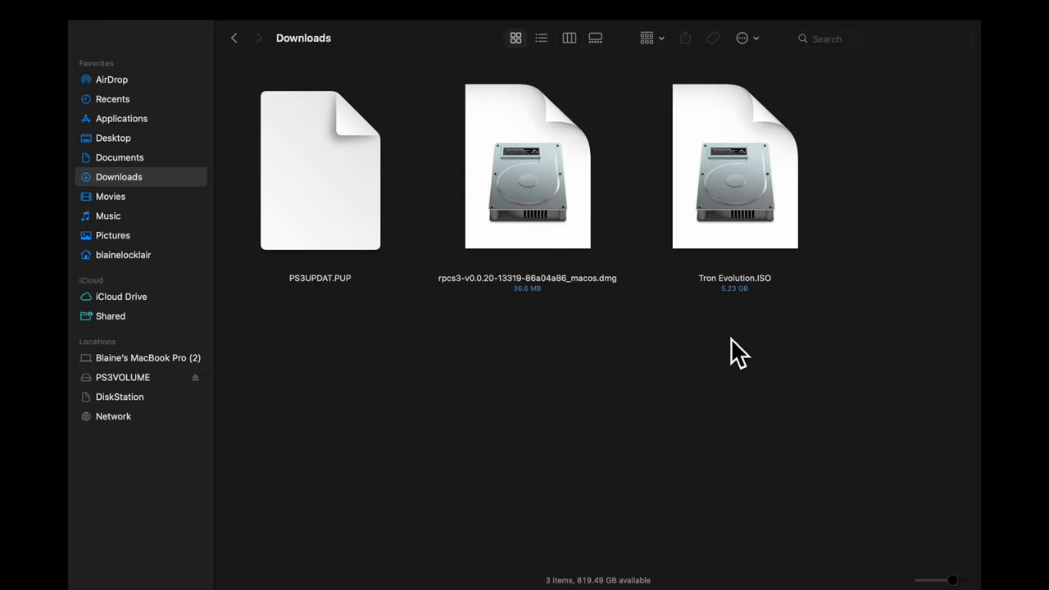
Mount the rpcs3 .dmg, copy RPCS3 into Applications, then eject PS3VOLUME
{"action": "double_click", "coordinate": [528, 191]}
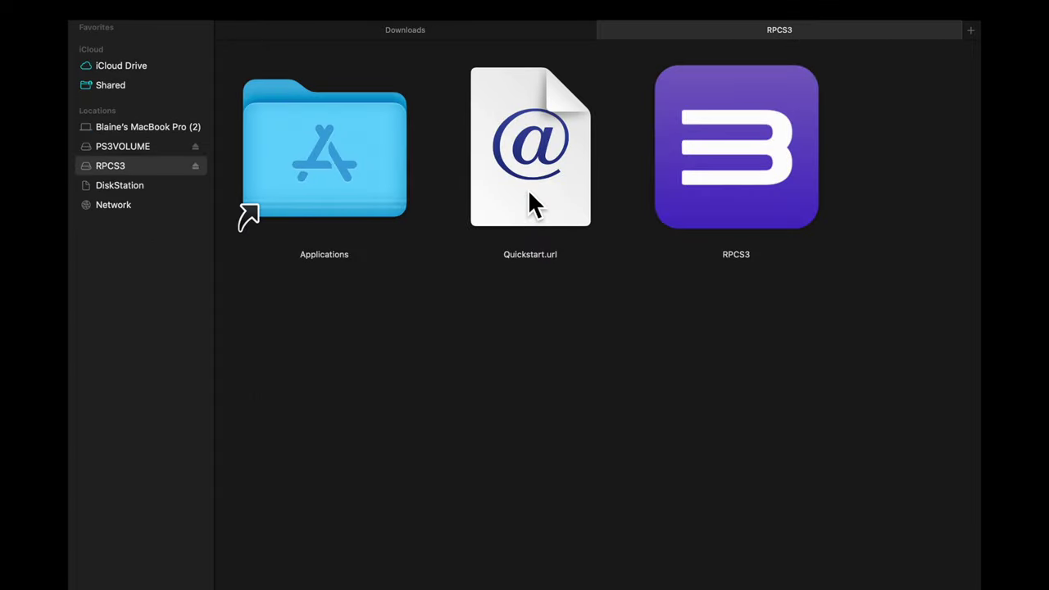
{"action": "left_click", "coordinate": [717, 168]}
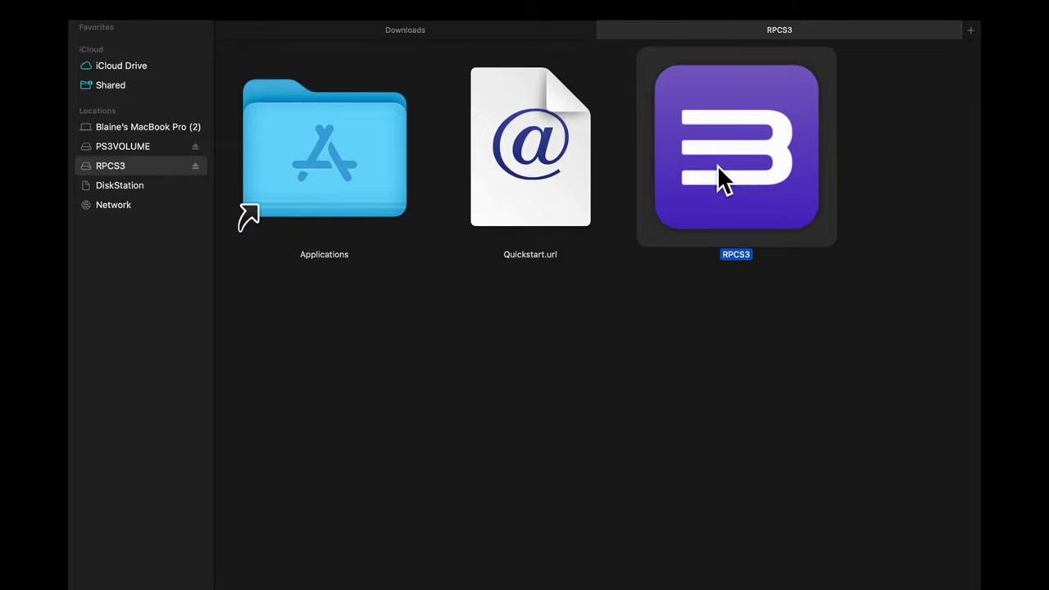
{"action": "left_click_drag", "start_coordinate": [717, 165], "coordinate": [328, 168]}
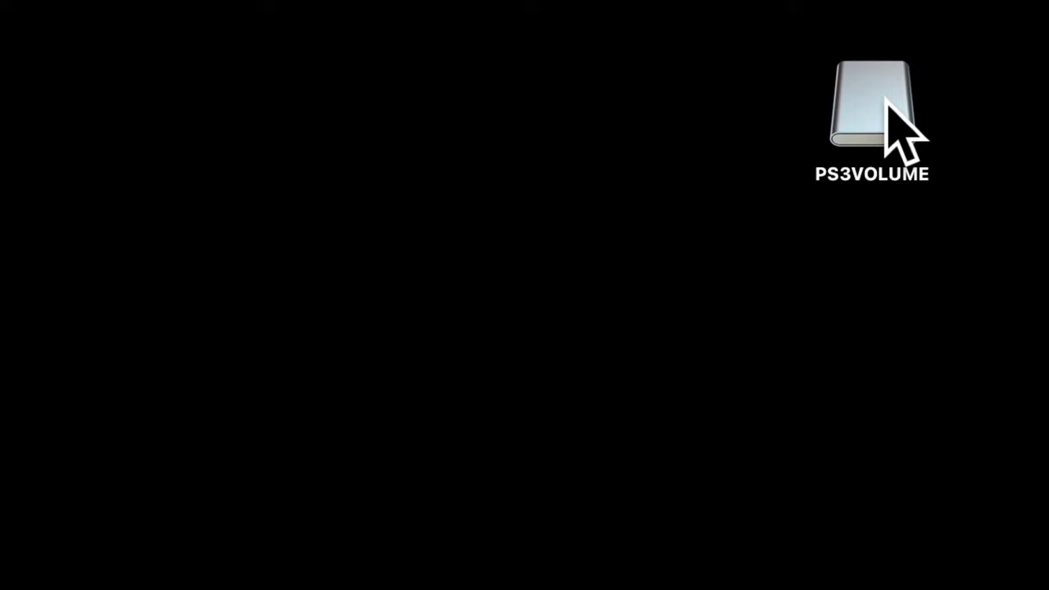
{"action": "right_click", "coordinate": [887, 100]}
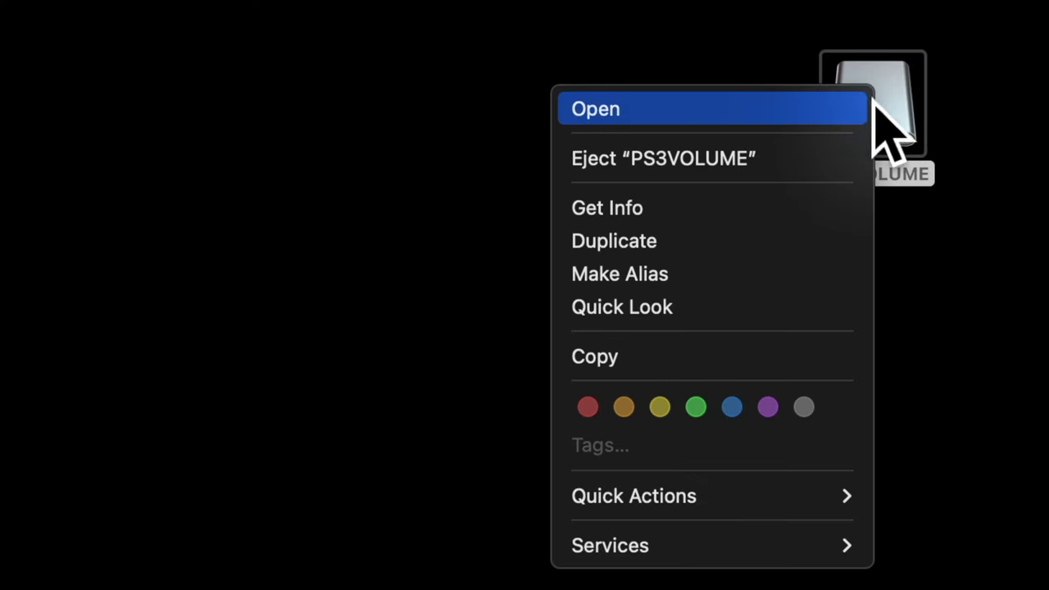
{"action": "left_click", "coordinate": [812, 157]}
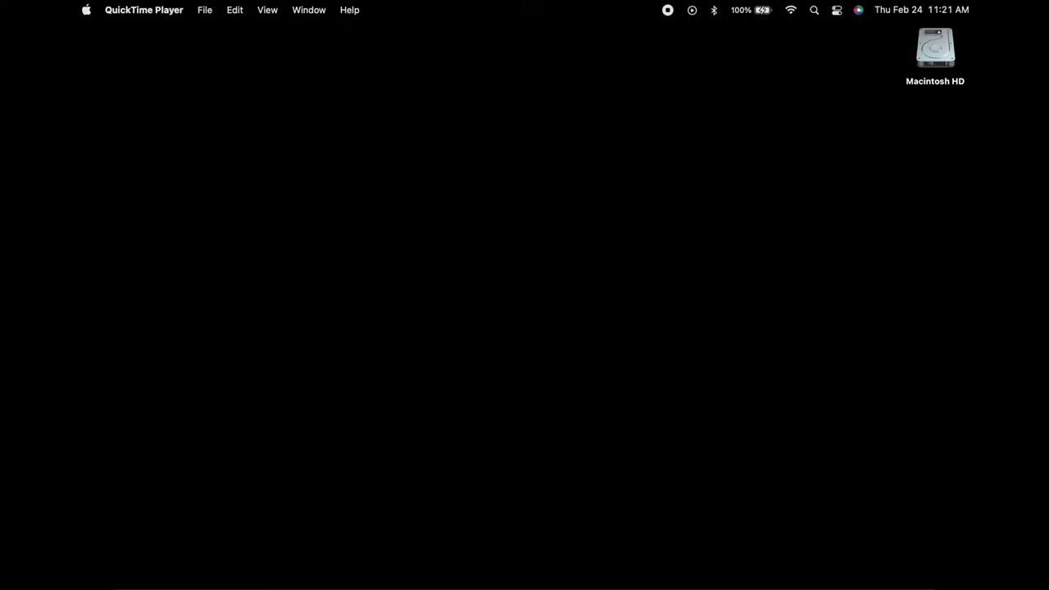
Open RPCS3 from Finder's Applications folder using its right-click Open command
{"action": "mouse_move", "coordinate": [98, 574]}
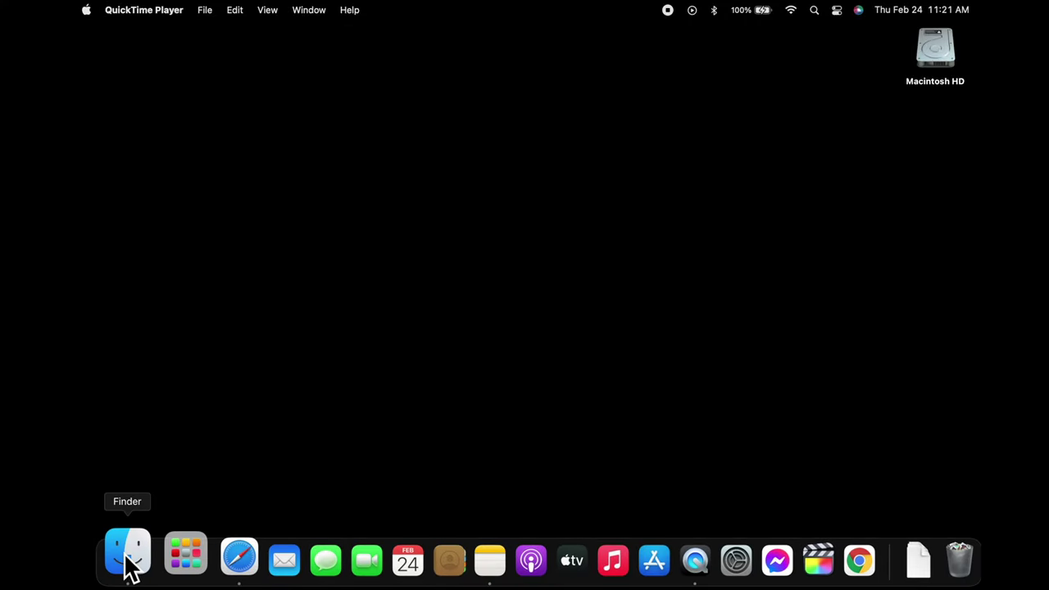
{"action": "left_click", "coordinate": [129, 565]}
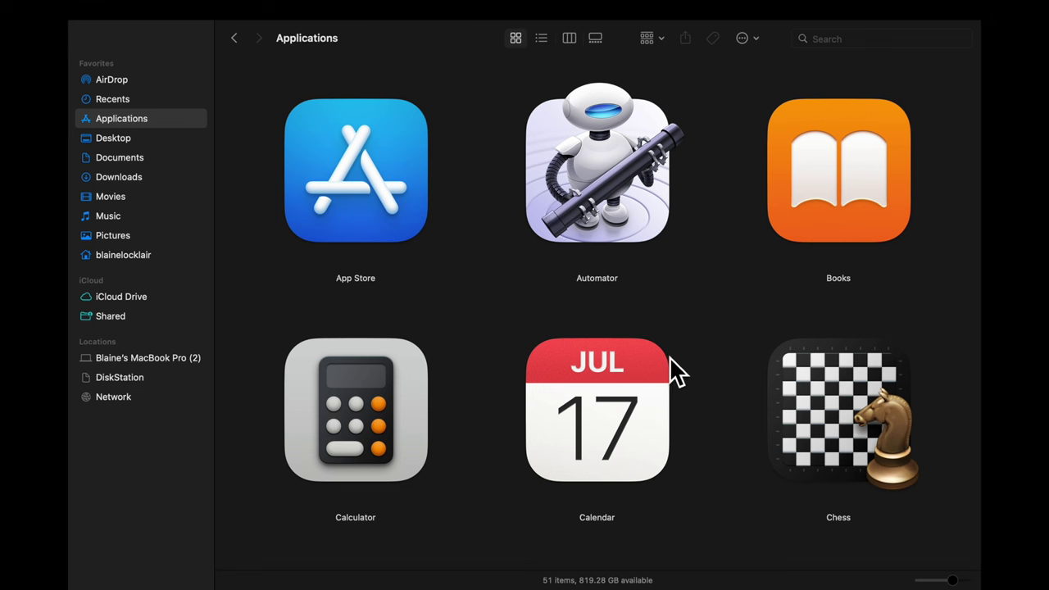
{"action": "scroll", "coordinate": [742, 340], "scroll_direction": "down", "scroll_amount": 20}
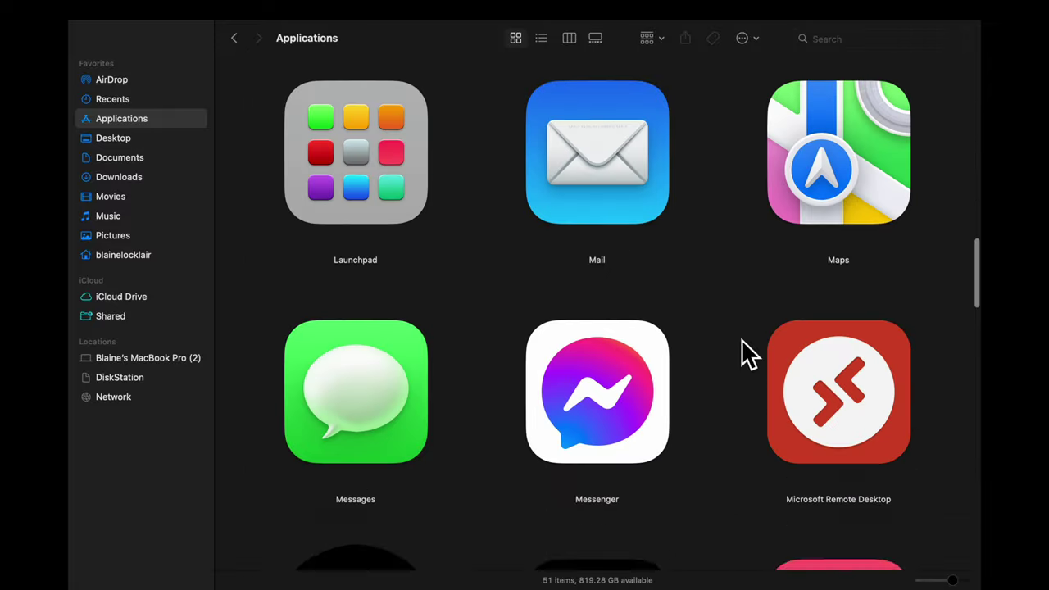
{"action": "scroll", "coordinate": [742, 340], "scroll_direction": "down", "scroll_amount": 5}
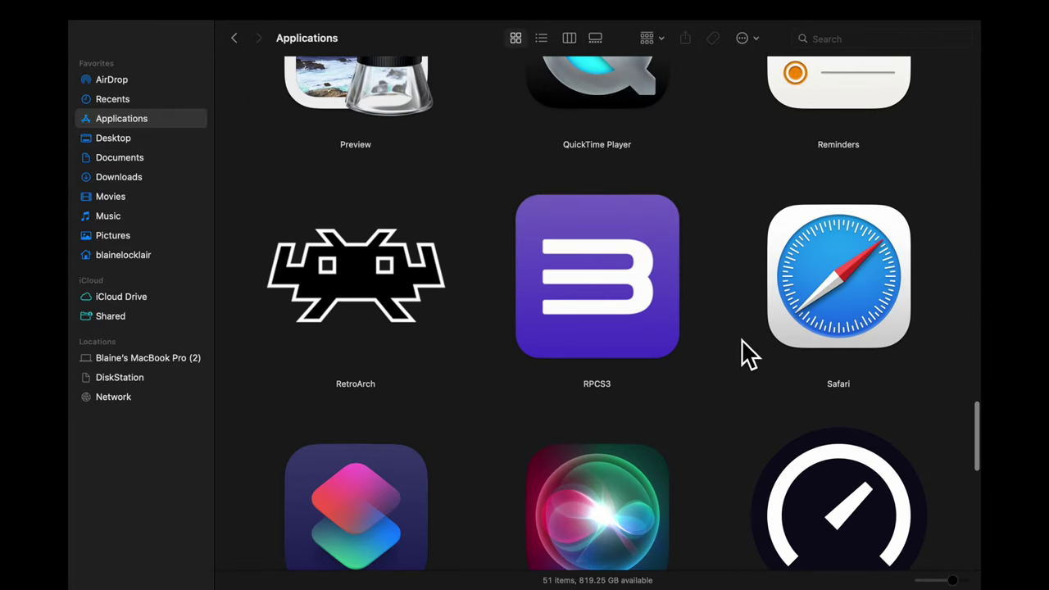
{"action": "left_click", "coordinate": [610, 301]}
{"action": "right_click", "coordinate": [611, 301]}
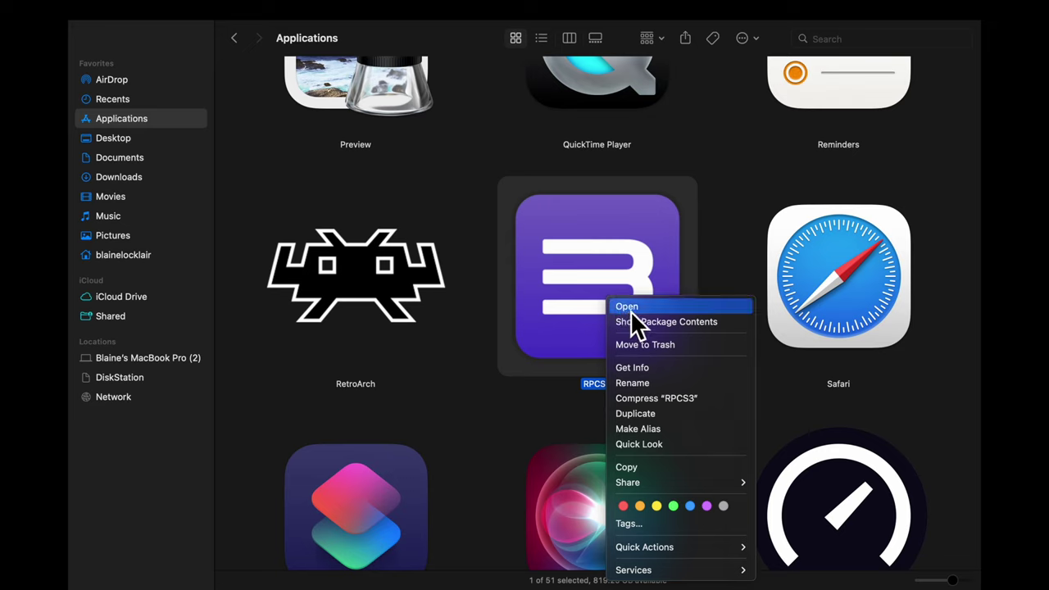
{"action": "left_click", "coordinate": [630, 311]}
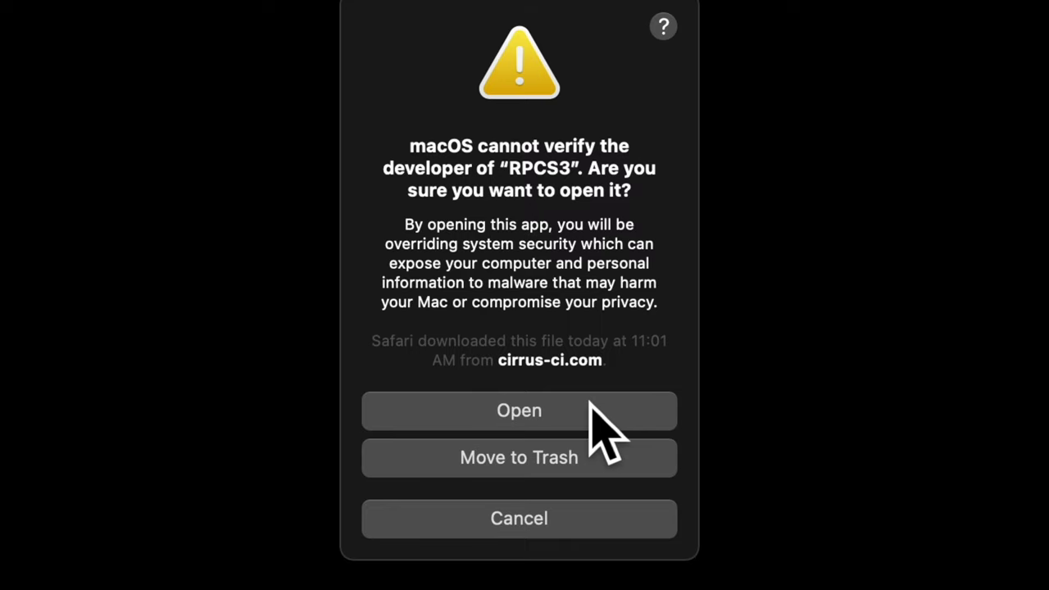
Confirm opening RPCS3, tick Quickstart guide read and Do not show again, and accept the unofficial build
{"action": "left_click", "coordinate": [544, 413]}
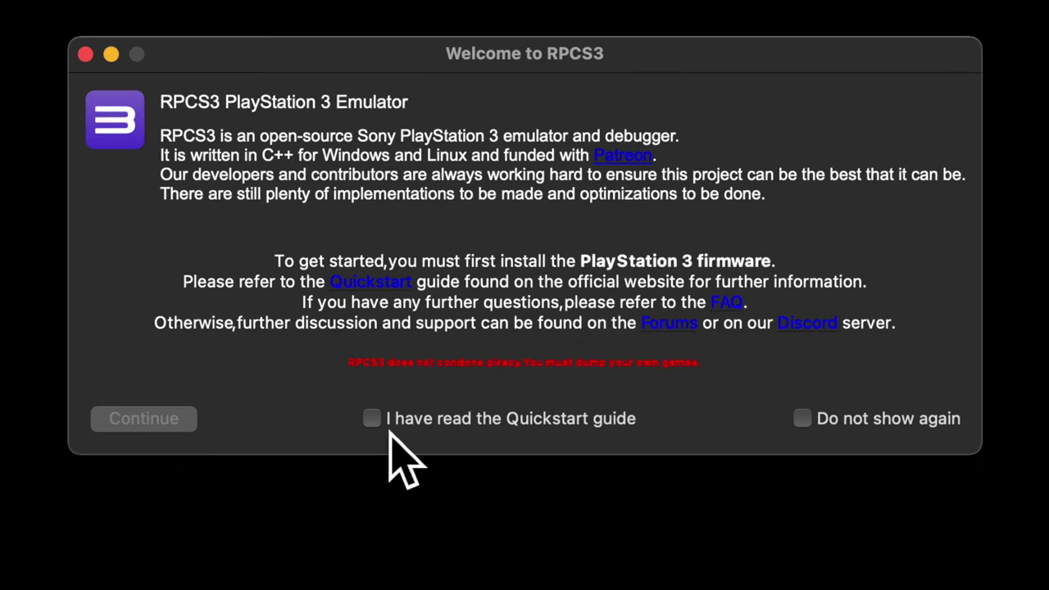
{"action": "left_click", "coordinate": [400, 426]}
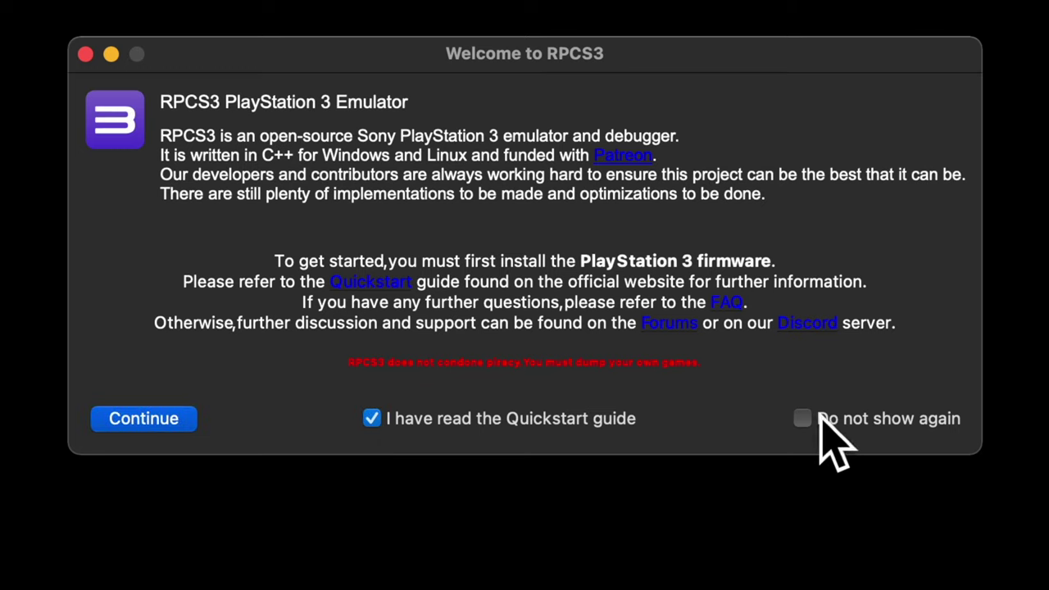
{"action": "left_click", "coordinate": [814, 426]}
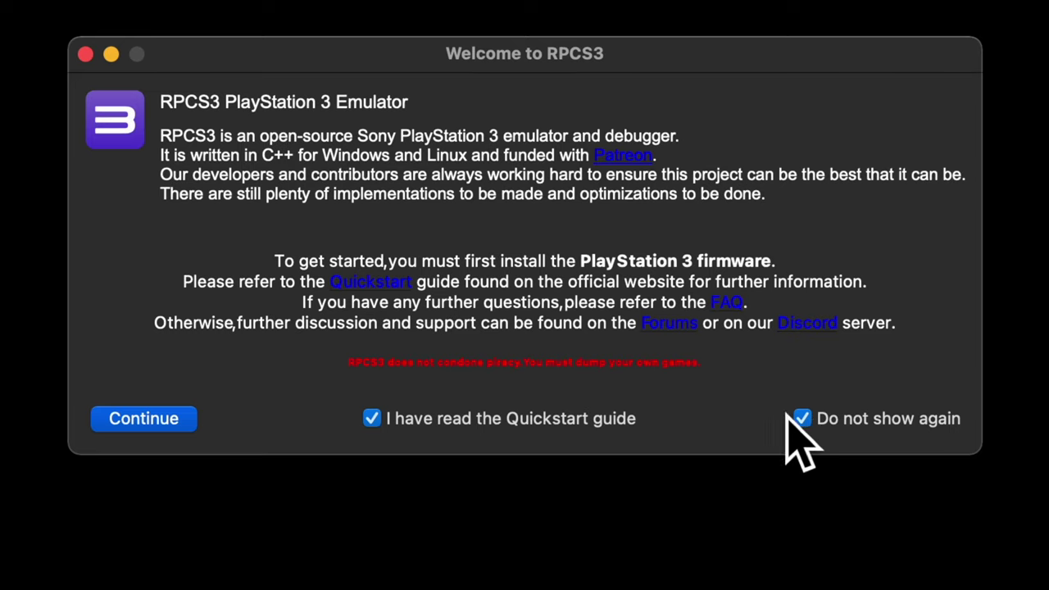
{"action": "left_click", "coordinate": [158, 424]}
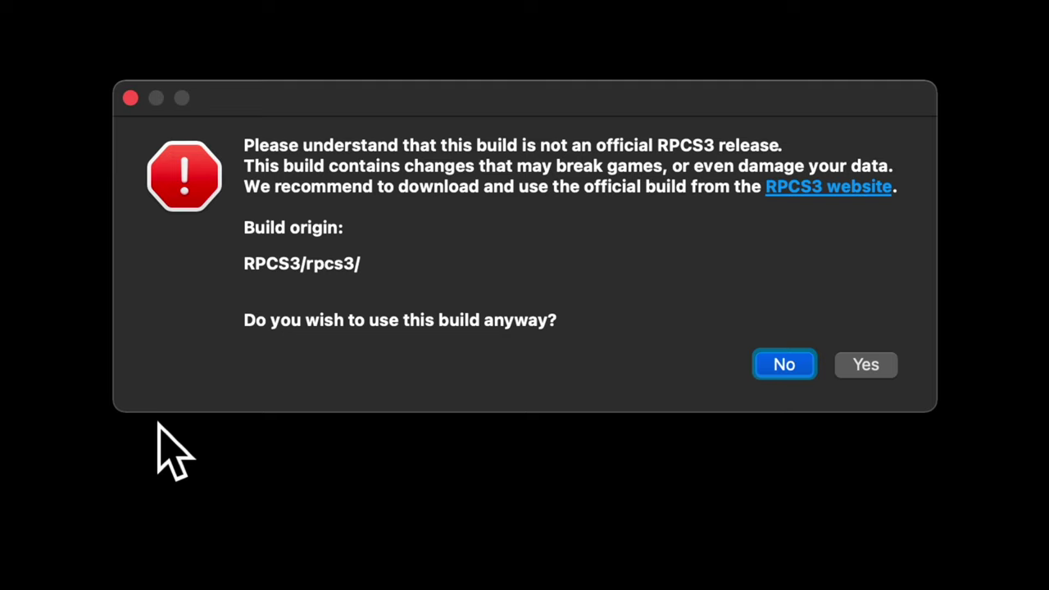
{"action": "left_click", "coordinate": [875, 370]}
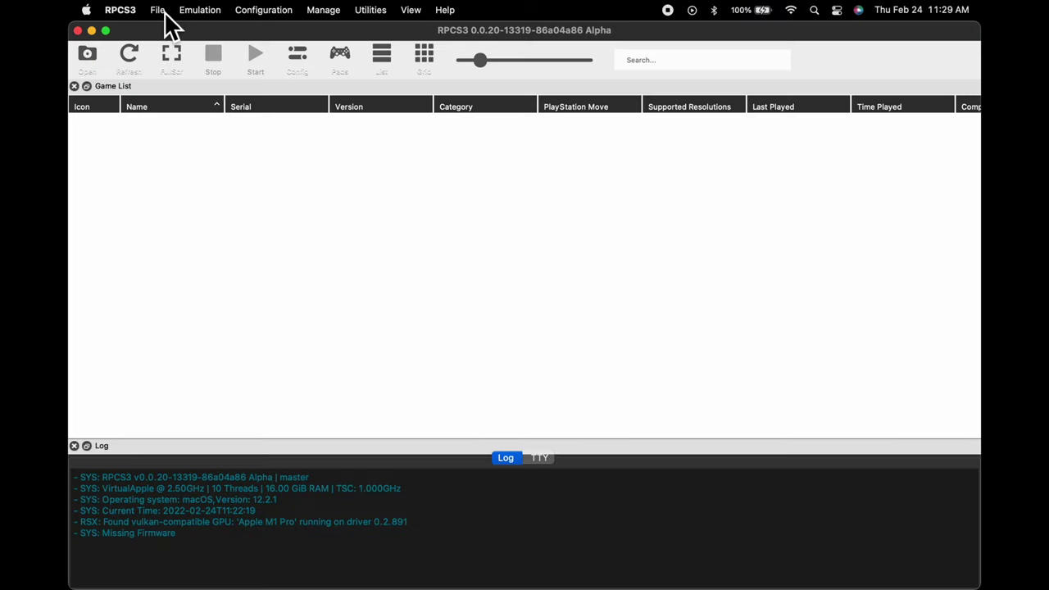
Install firmware from Downloads/PS3UPDAT.PUP via File > Install Firmware and acknowledge the success message
{"action": "left_click", "coordinate": [158, 10]}
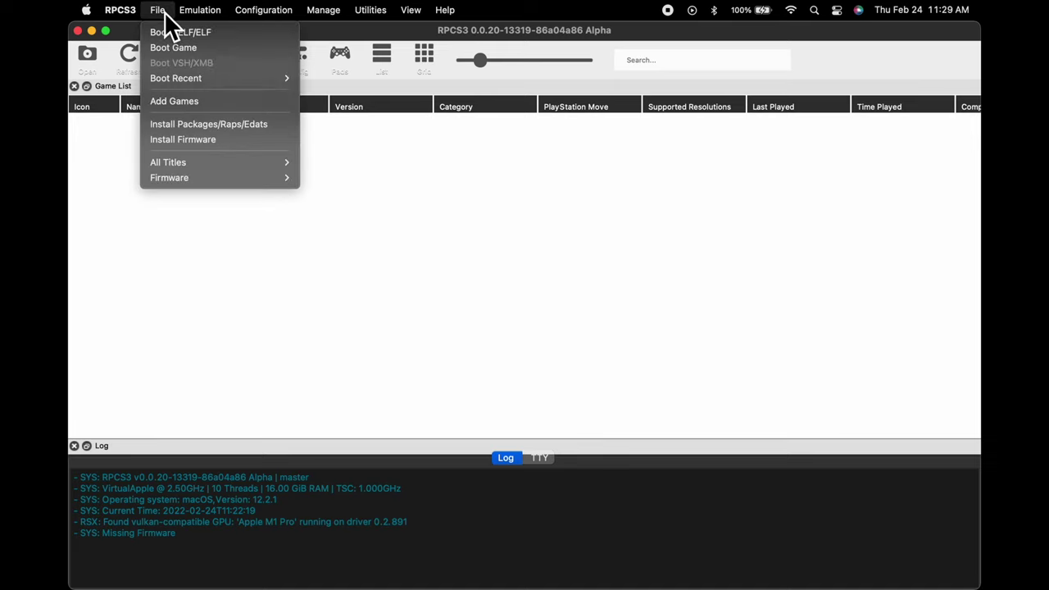
{"action": "left_click", "coordinate": [210, 141]}
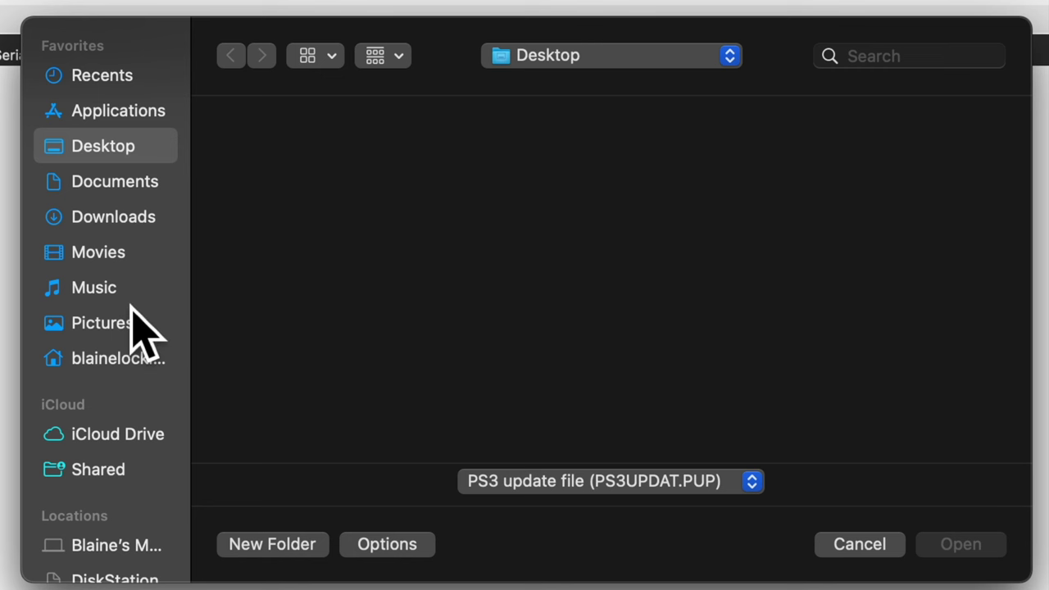
{"action": "left_click", "coordinate": [113, 237]}
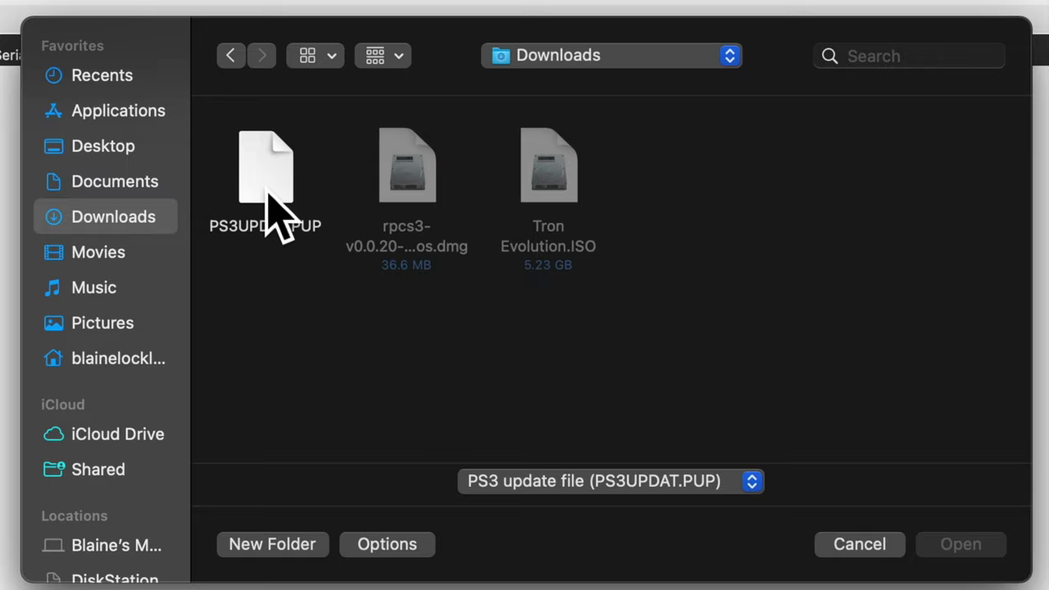
{"action": "double_click", "coordinate": [270, 209]}
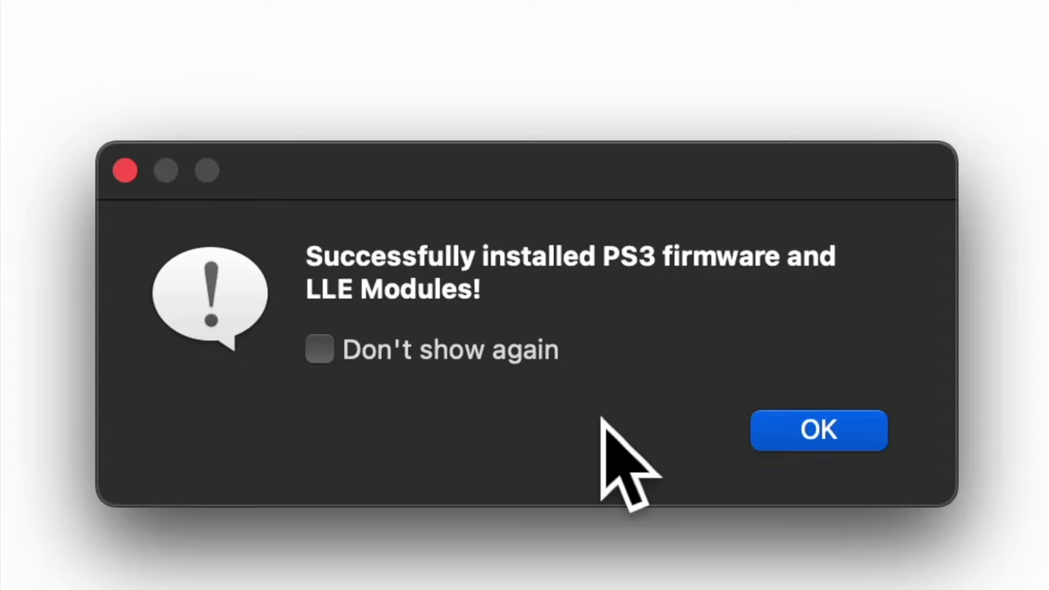
{"action": "left_click", "coordinate": [825, 447]}
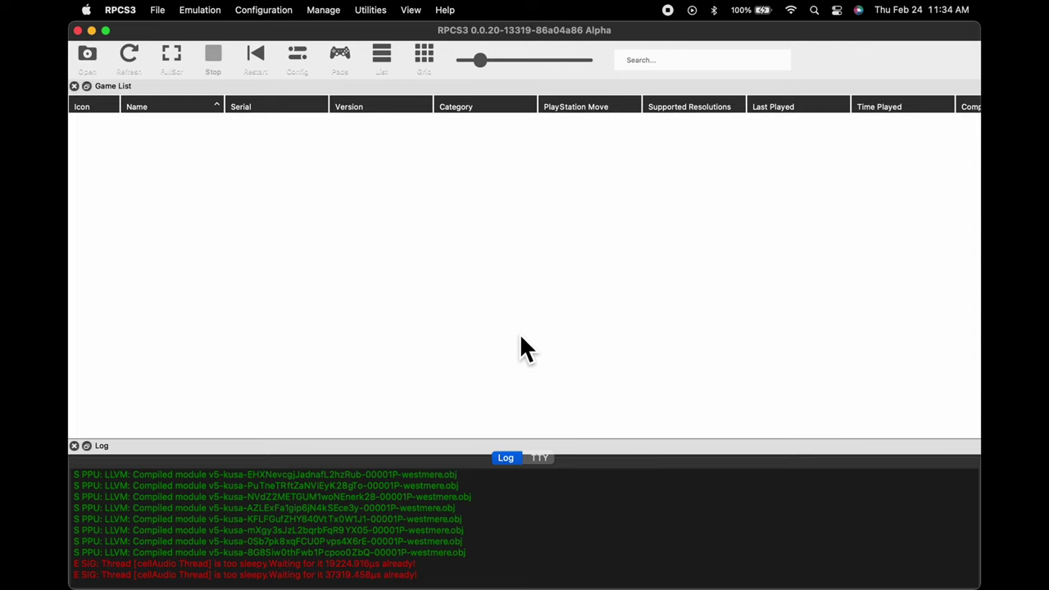
Minimize RPCS3 and connect the DUALSHOCK 4 Wireless Controller in Bluetooth preferences
{"action": "left_click", "coordinate": [92, 31]}
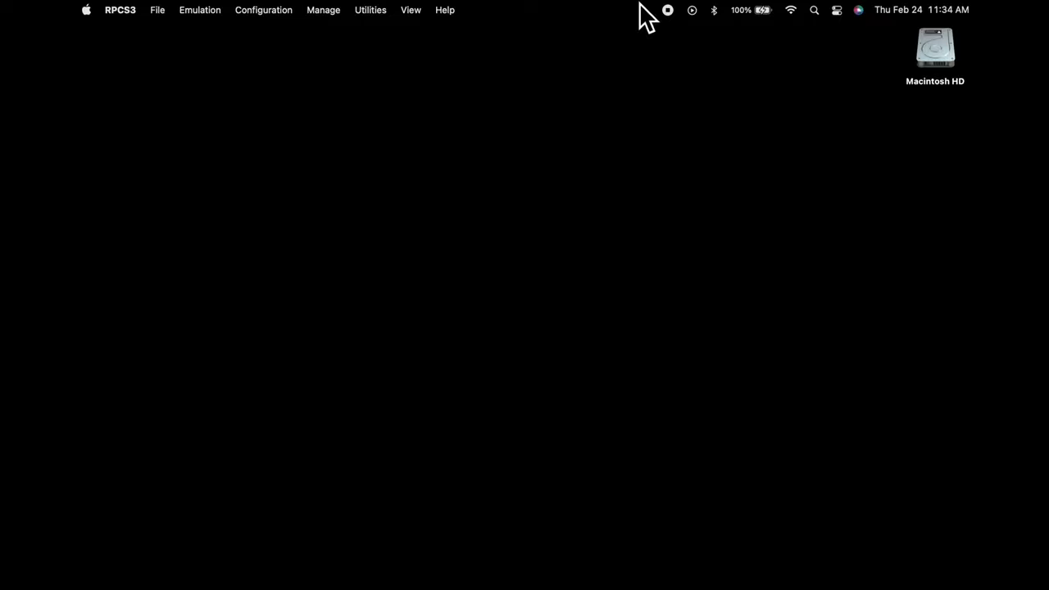
{"action": "left_click", "coordinate": [716, 12]}
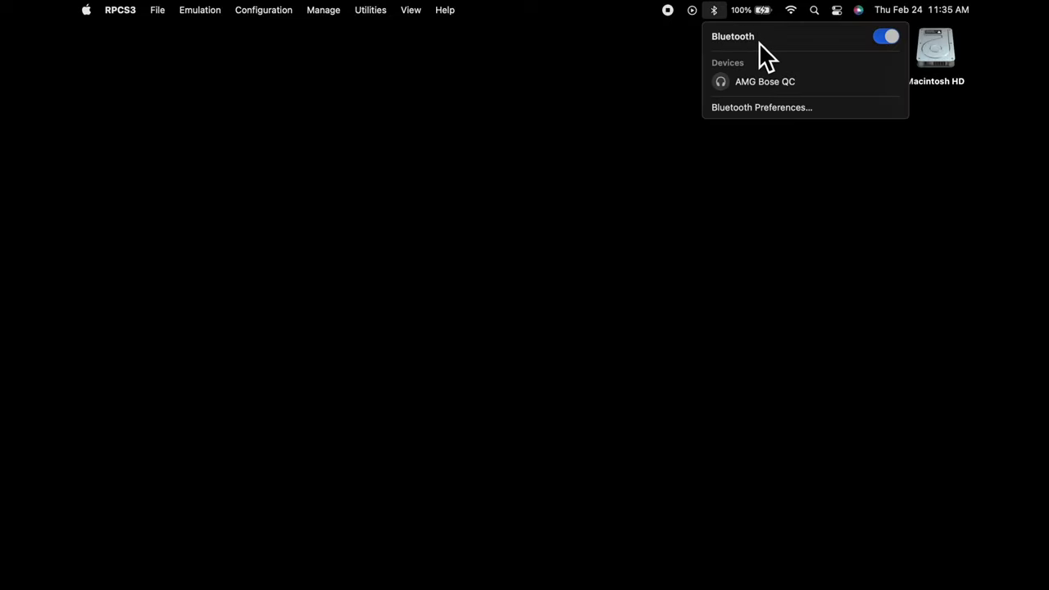
{"action": "left_click", "coordinate": [774, 113]}
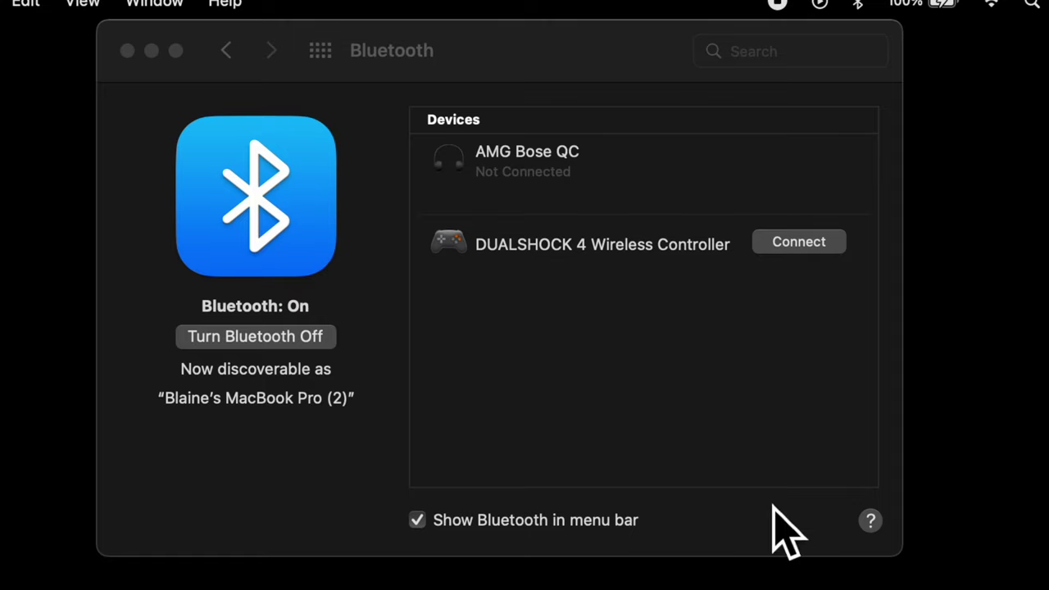
{"action": "left_click", "coordinate": [817, 250]}
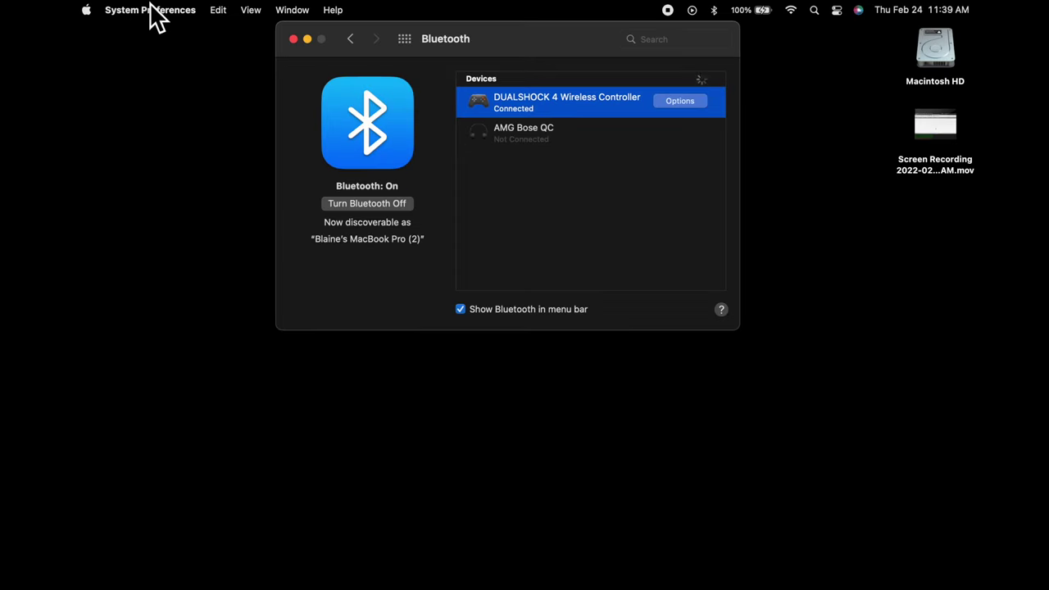
Quit System Preferences and bring RPCS3's window back from the Dock
{"action": "left_click", "coordinate": [150, 10]}
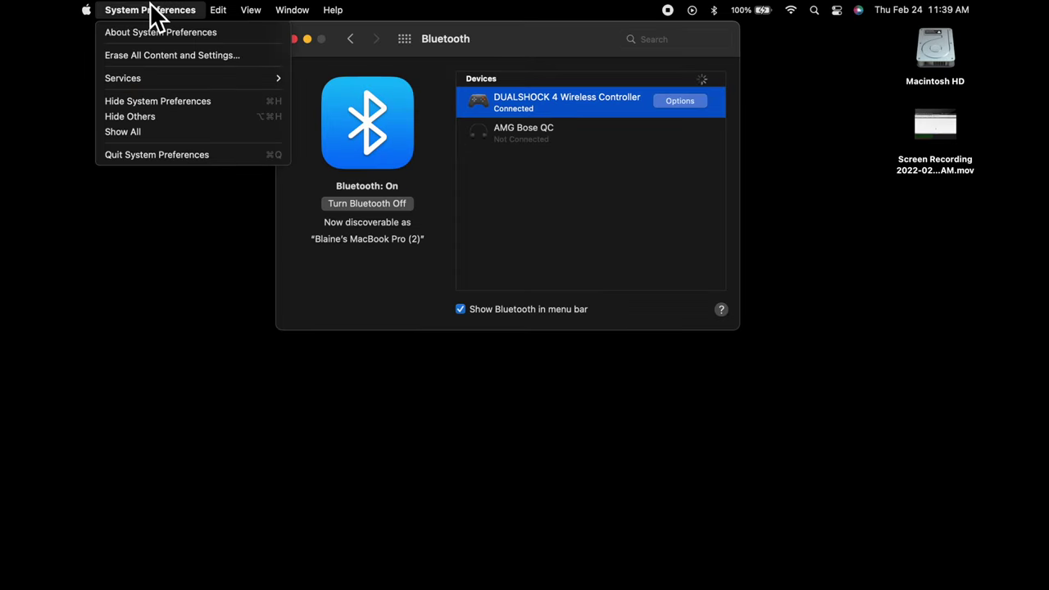
{"action": "left_click", "coordinate": [179, 154]}
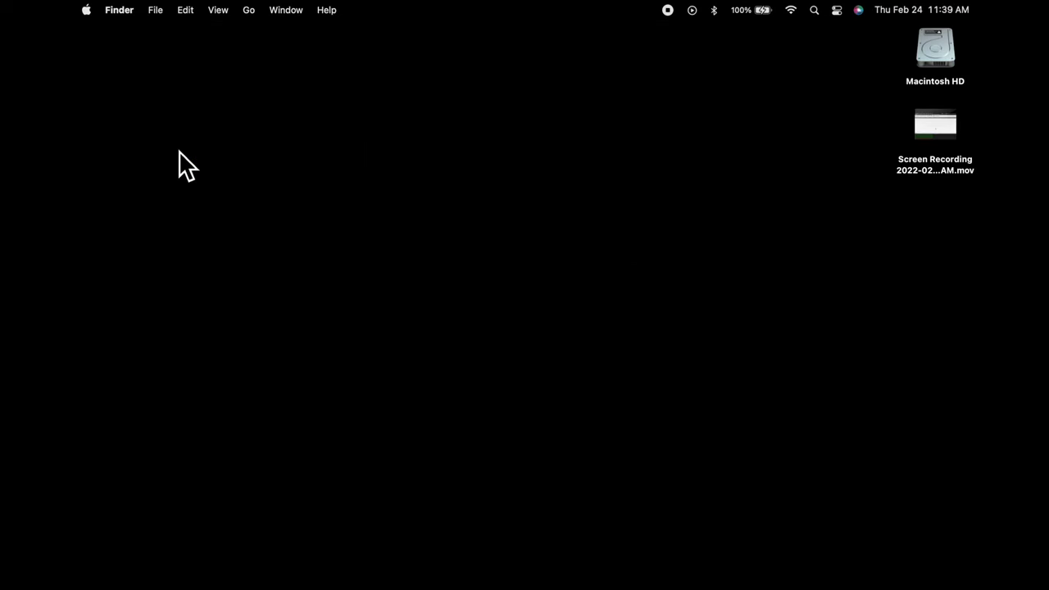
{"action": "mouse_move", "coordinate": [891, 578]}
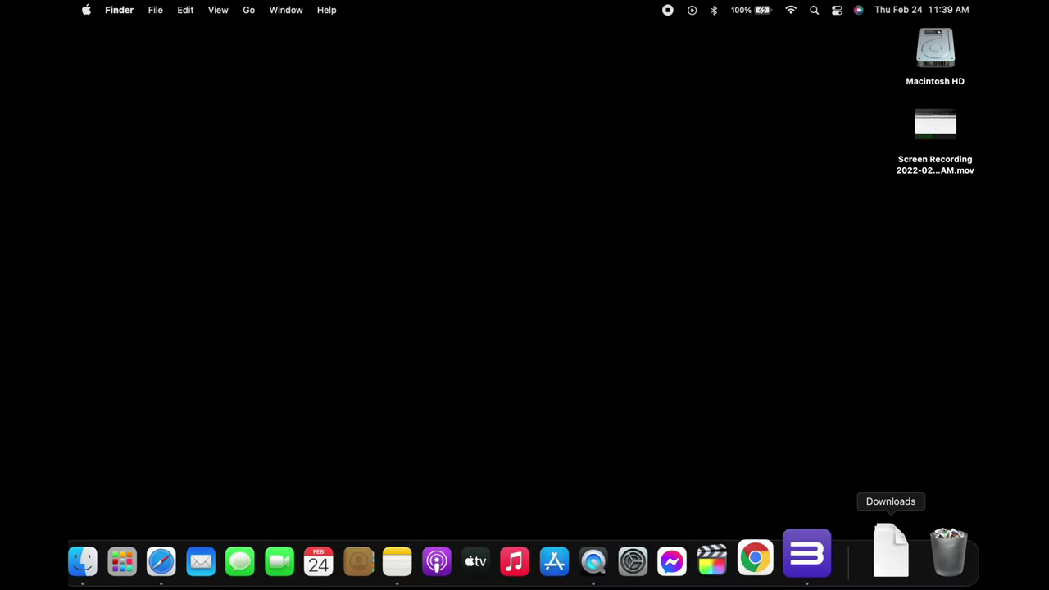
{"action": "left_click", "coordinate": [837, 572]}
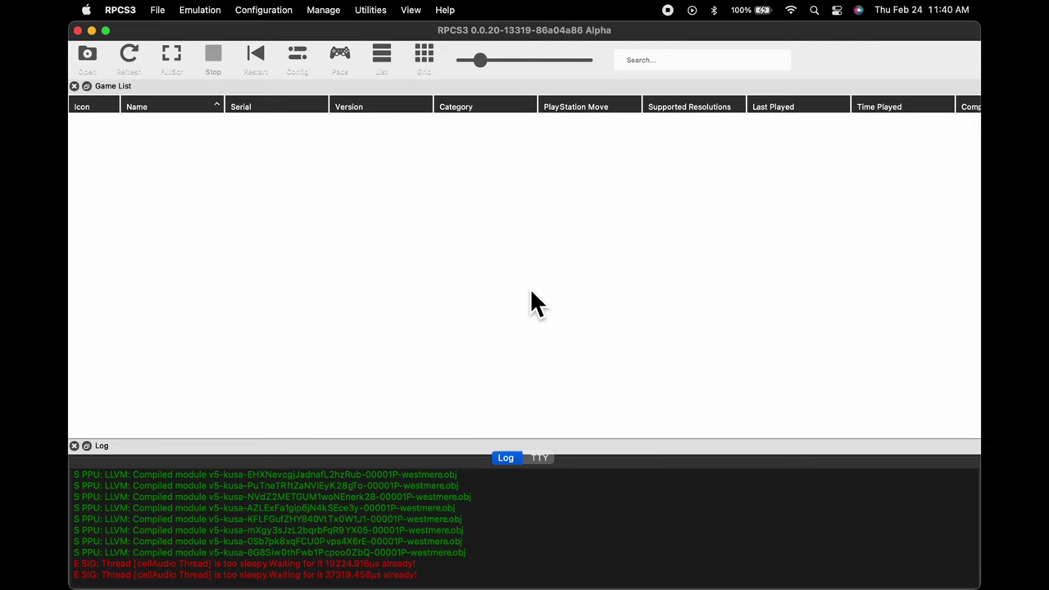
Set Player 1's input handler to DualShock 4 (DS4 Pad #1) and save the pad settings
{"action": "left_click", "coordinate": [350, 59]}
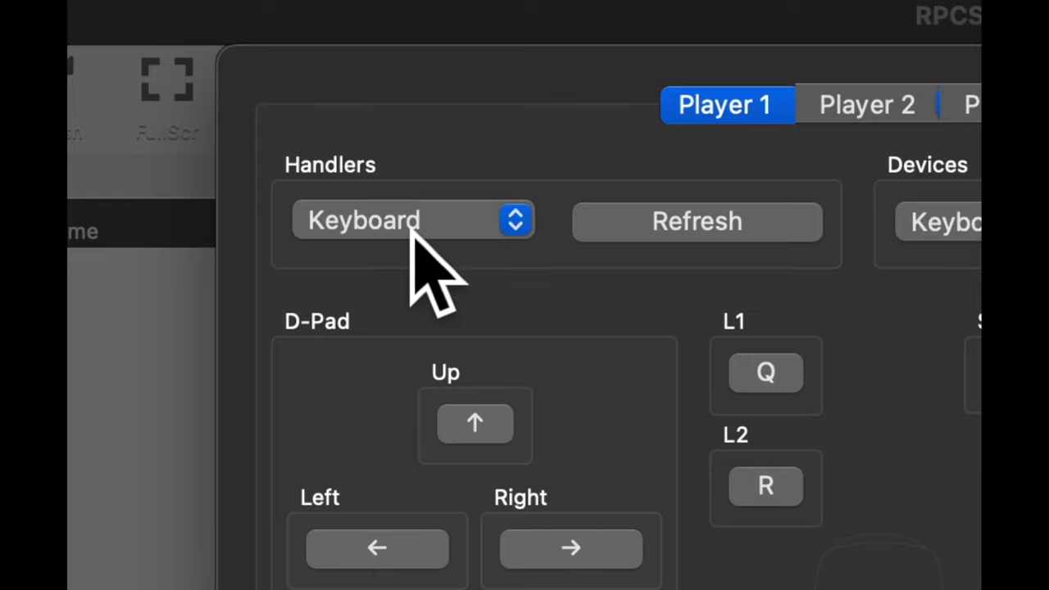
{"action": "left_click", "coordinate": [442, 231]}
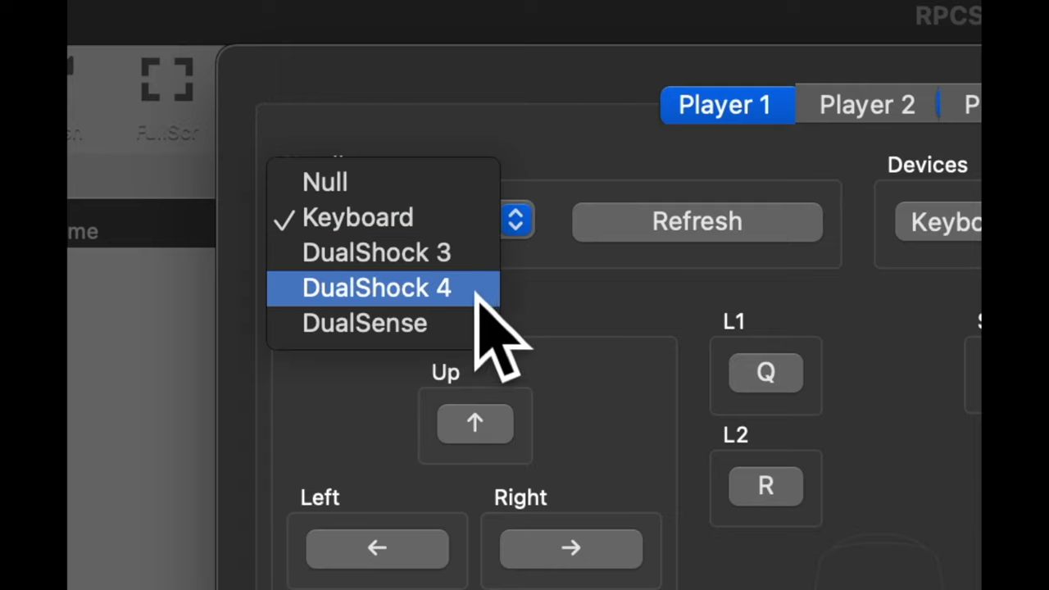
{"action": "left_click", "coordinate": [481, 289]}
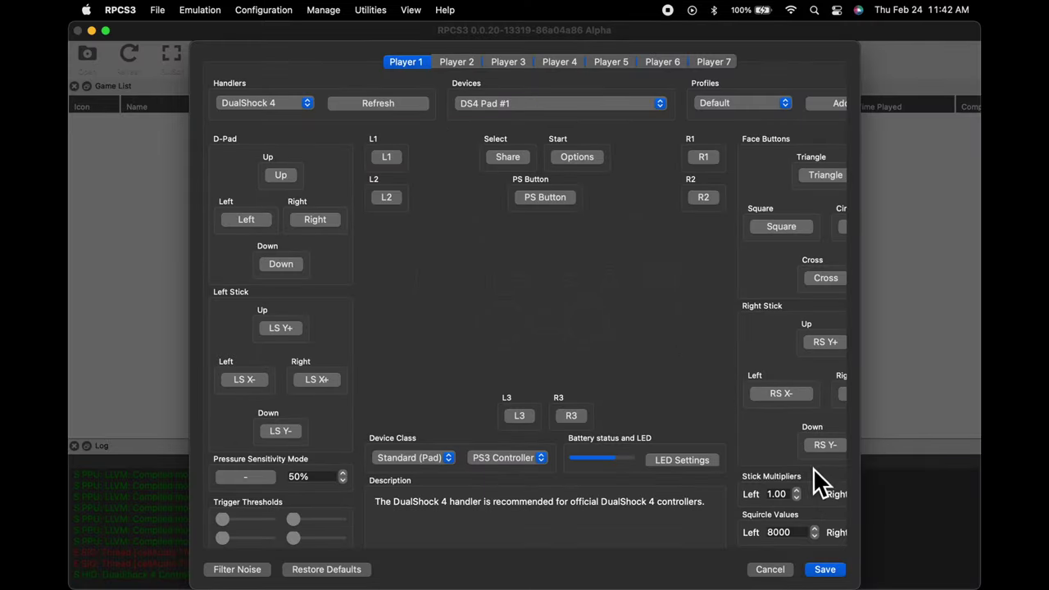
{"action": "left_click", "coordinate": [826, 571]}
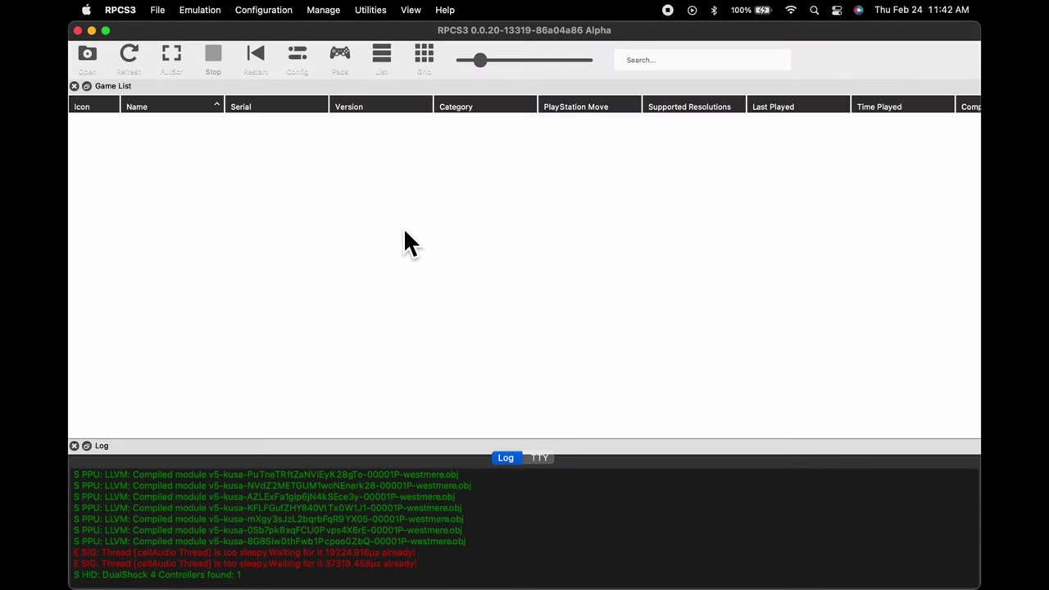
Start File > Add Games for Tron Evolution.ISO in Downloads, then cancel the dialog
{"action": "left_click", "coordinate": [159, 12]}
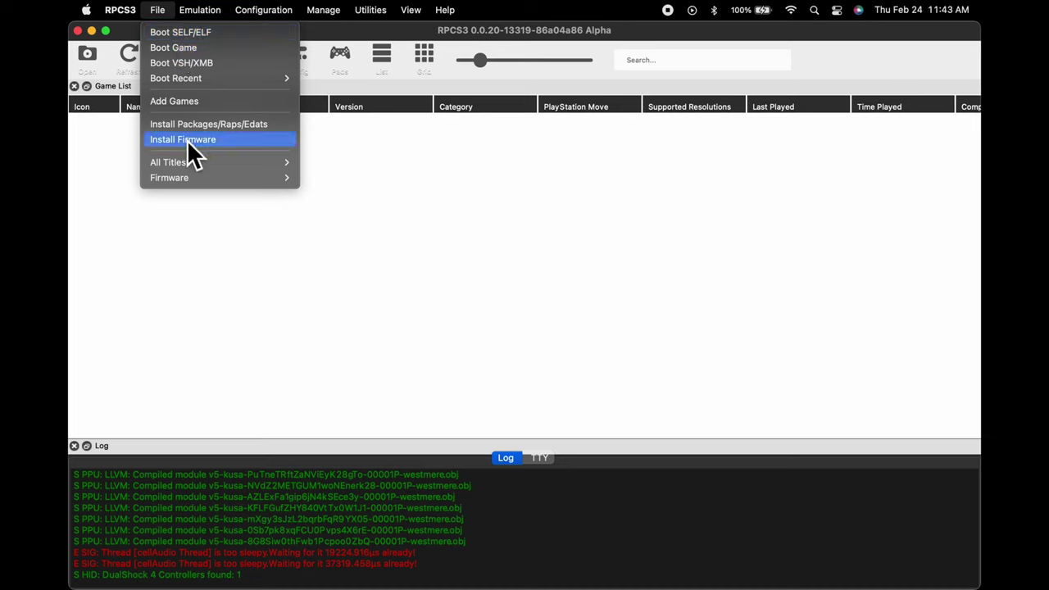
{"action": "left_click", "coordinate": [194, 102]}
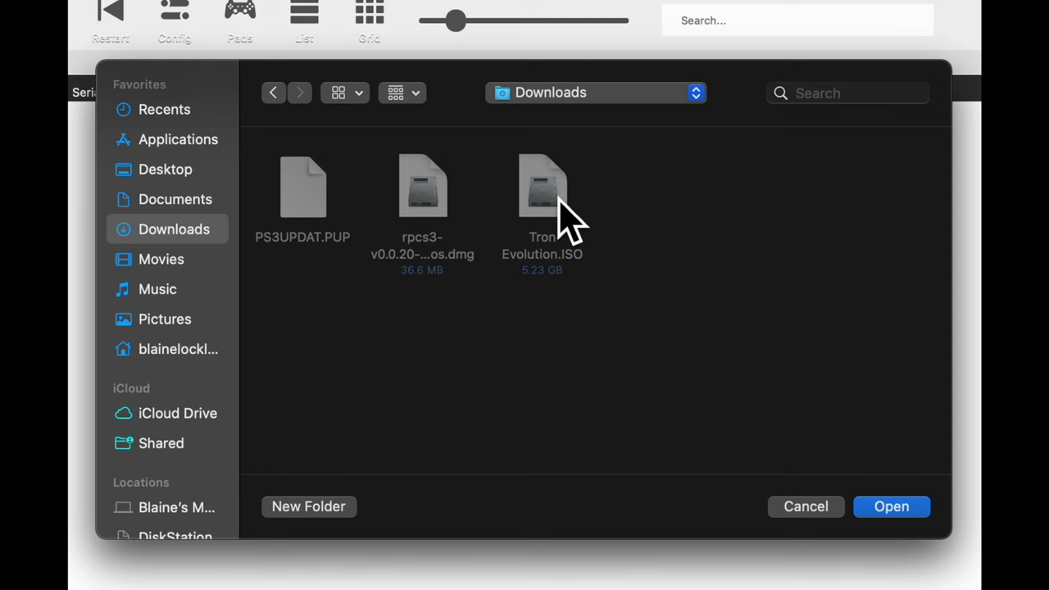
{"action": "left_click", "coordinate": [817, 515]}
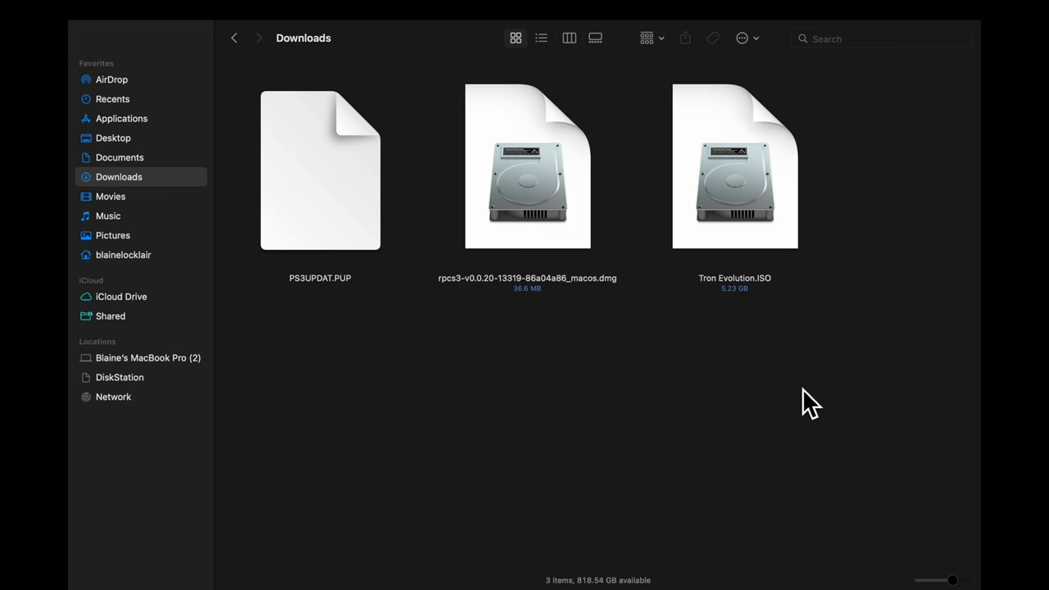
Mount Tron Evolution.ISO, close the Downloads window, and open the PS3VOLUME drive
{"action": "left_click", "coordinate": [736, 188]}
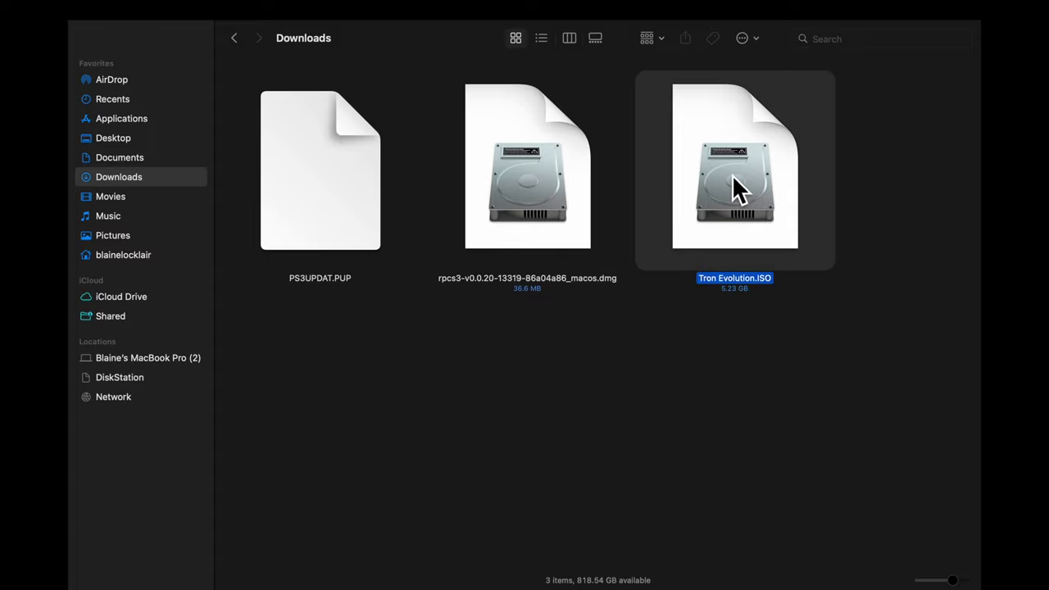
{"action": "double_click", "coordinate": [736, 189]}
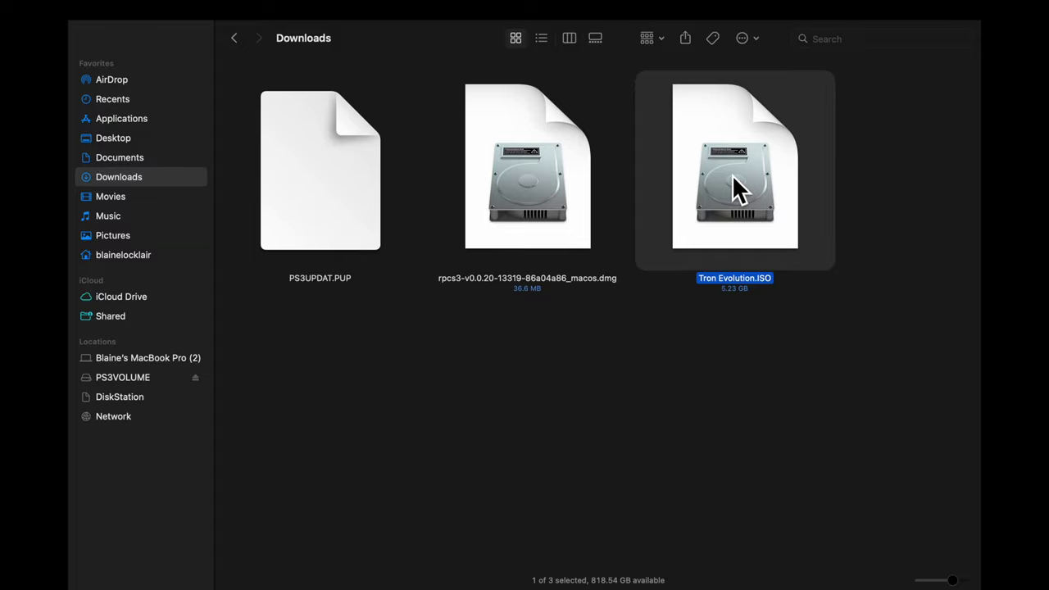
{"action": "mouse_move", "coordinate": [107, 30]}
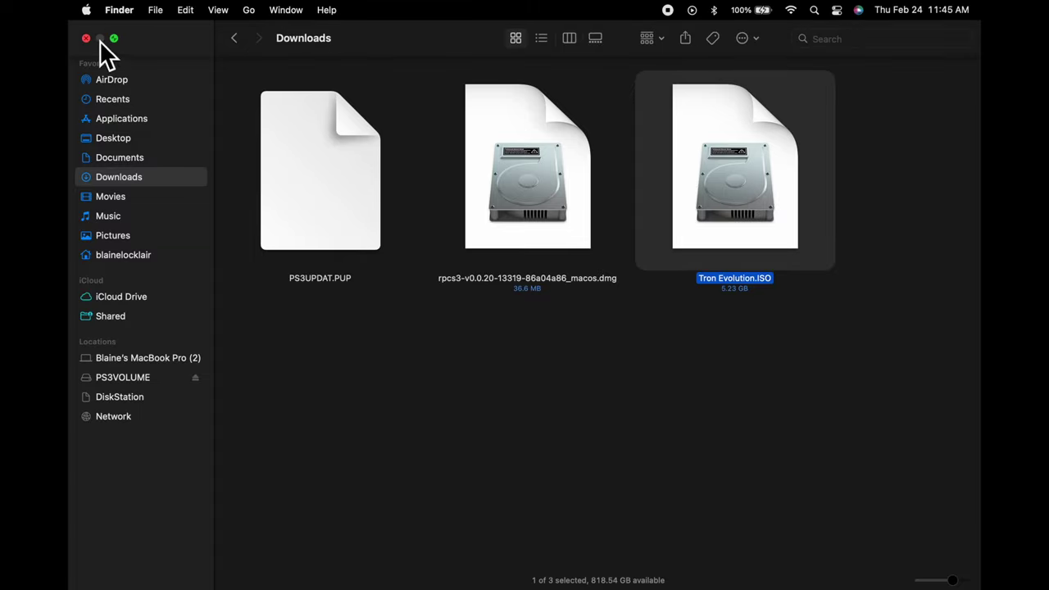
{"action": "left_click", "coordinate": [90, 40]}
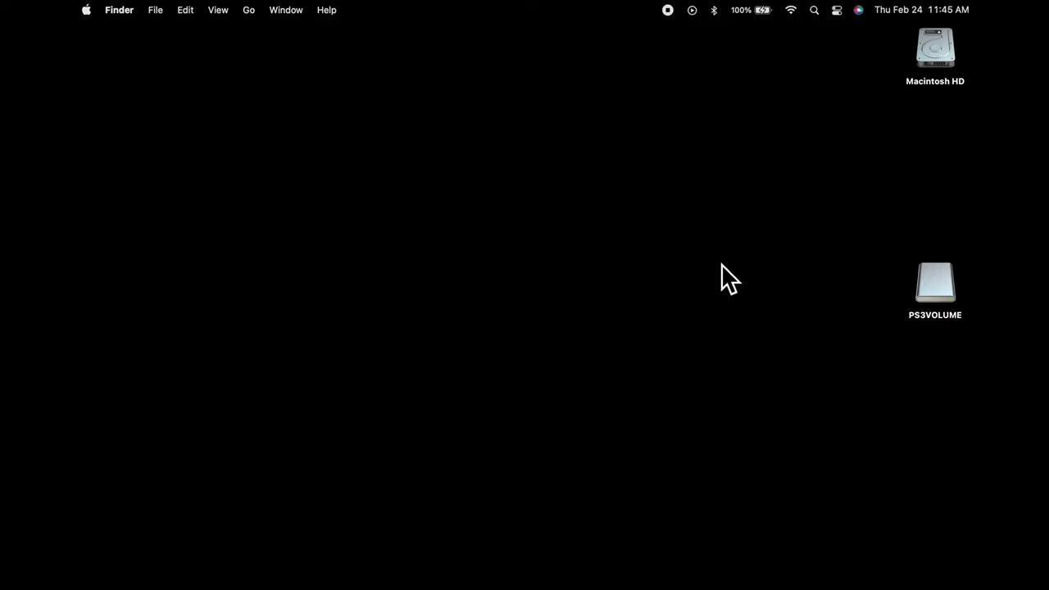
{"action": "double_click", "coordinate": [939, 286]}
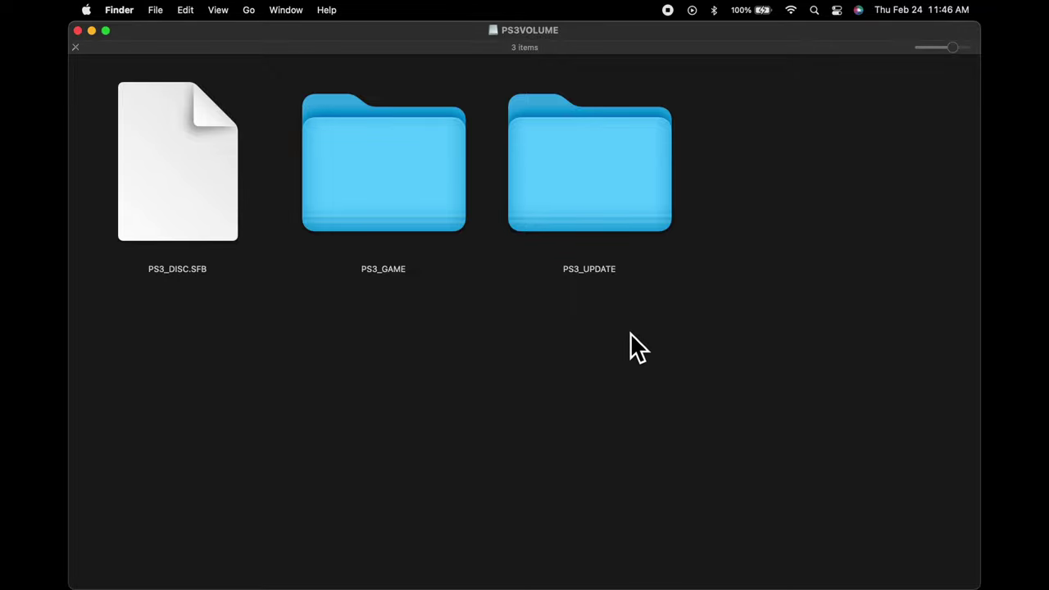
Copy PS3_DISC.SFB, PS3_GAME and PS3_UPDATE from PS3VOLUME and close its window
{"action": "left_click_drag", "start_coordinate": [628, 331], "coordinate": [217, 194]}
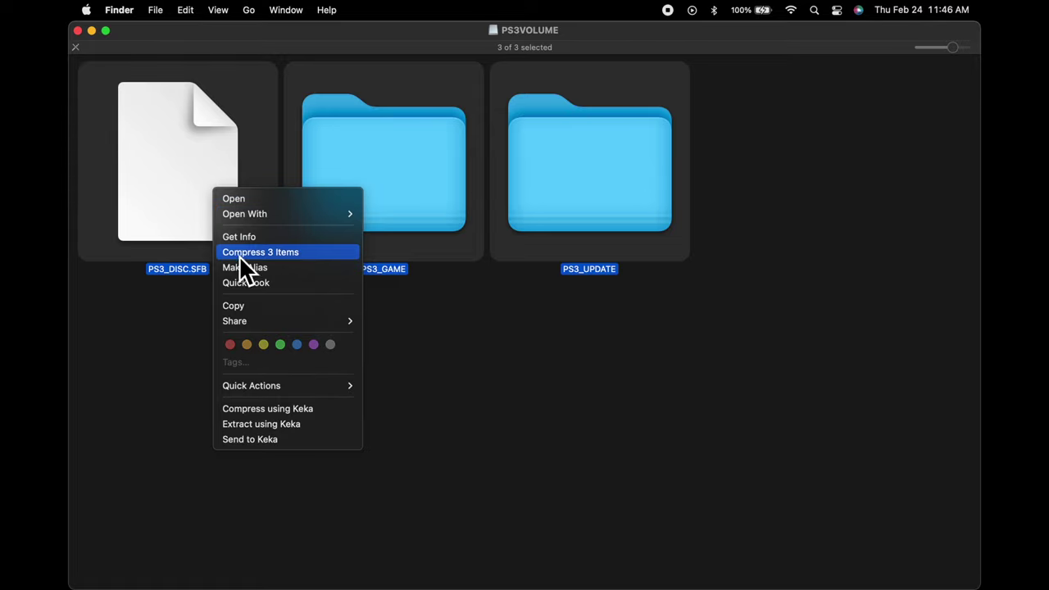
{"action": "left_click", "coordinate": [233, 306]}
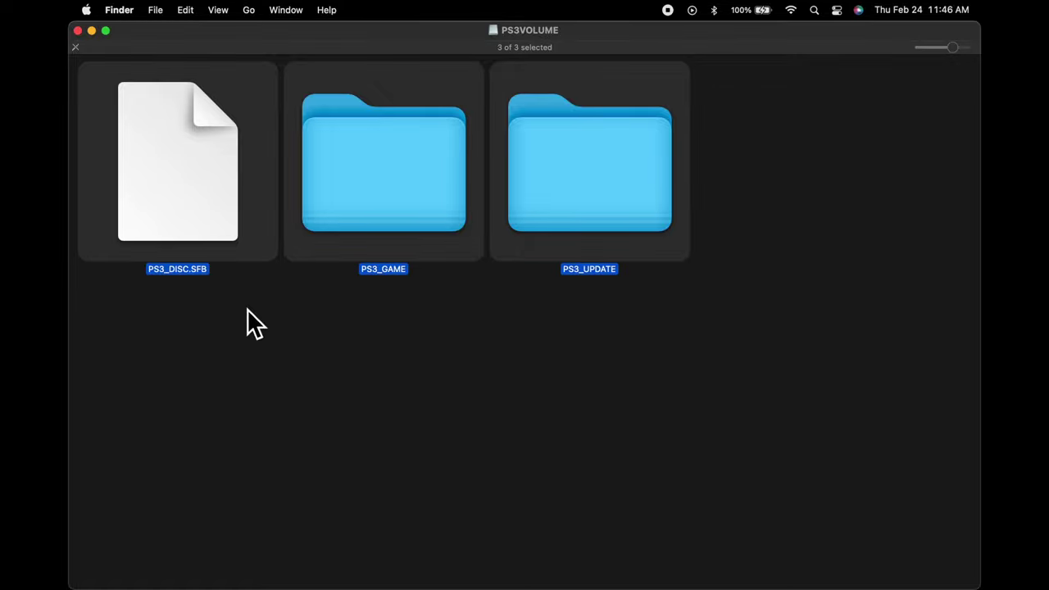
{"action": "left_click", "coordinate": [80, 34]}
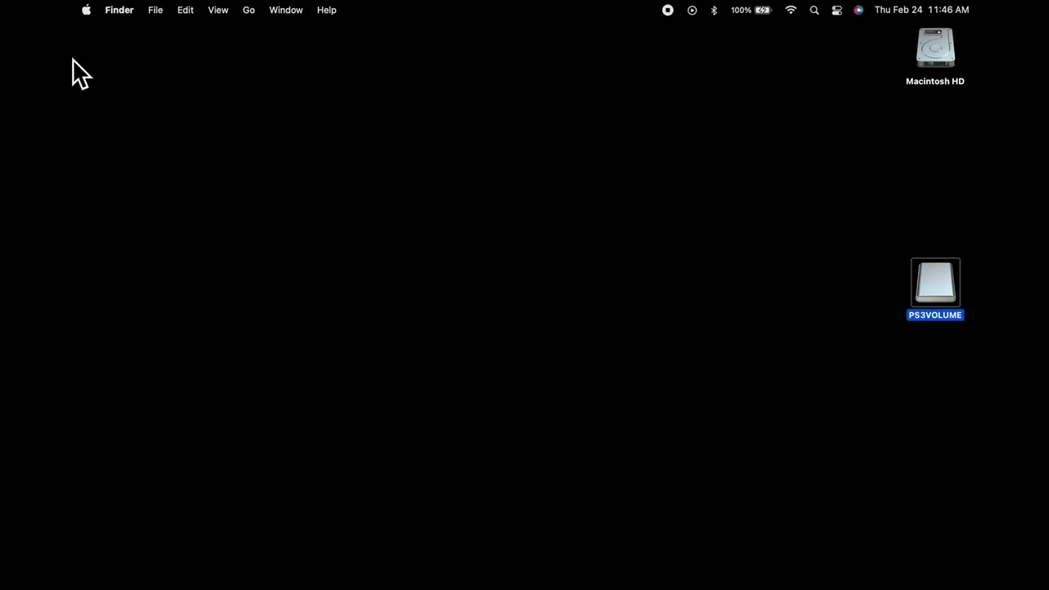
{"action": "mouse_move", "coordinate": [152, 586]}
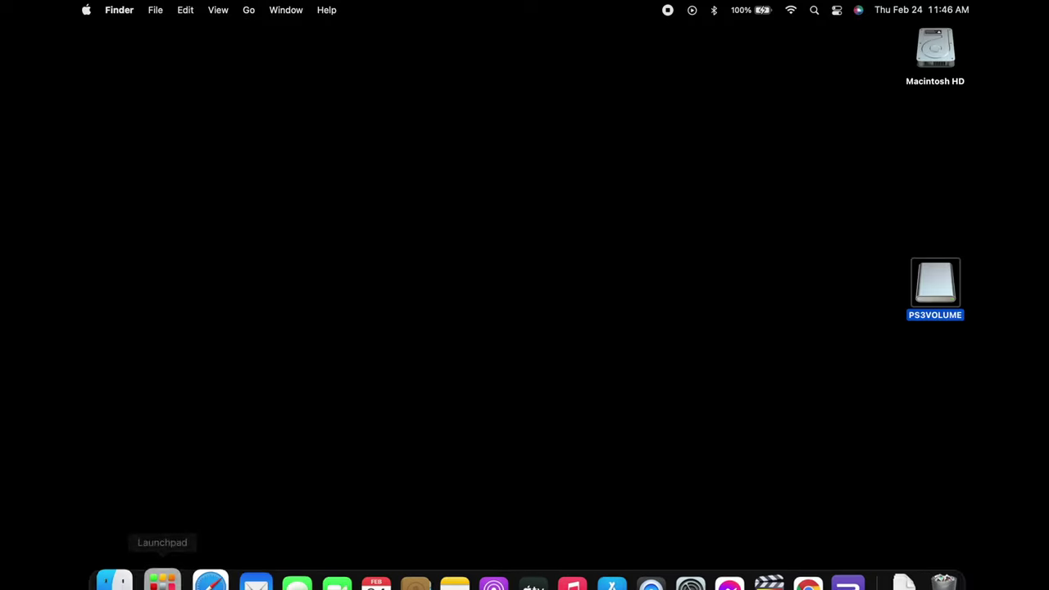
Paste the three copied PS3 items into the Downloads folder
{"action": "left_click", "coordinate": [134, 560]}
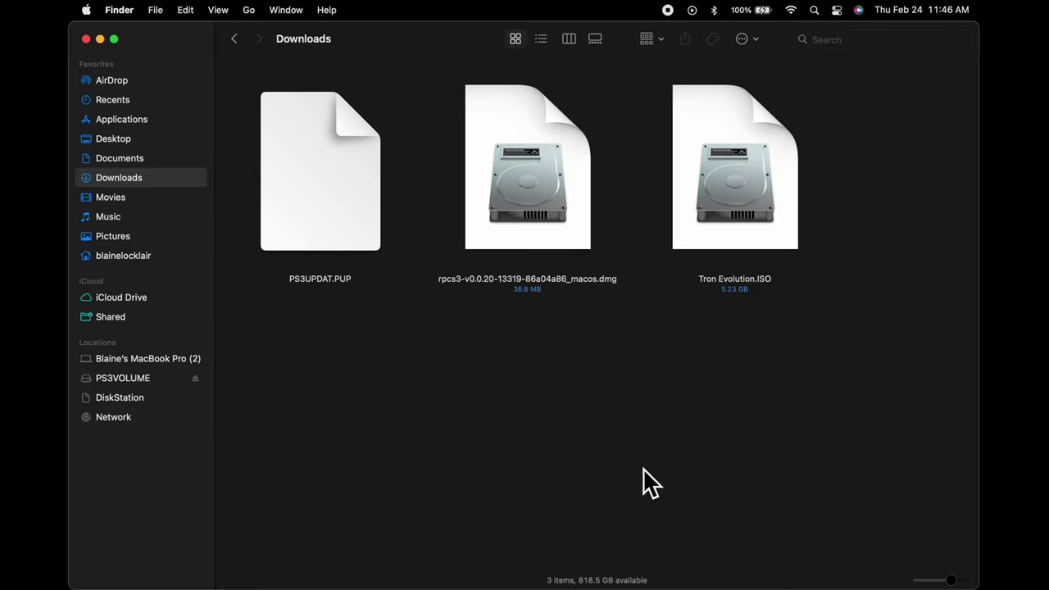
{"action": "right_click", "coordinate": [526, 384]}
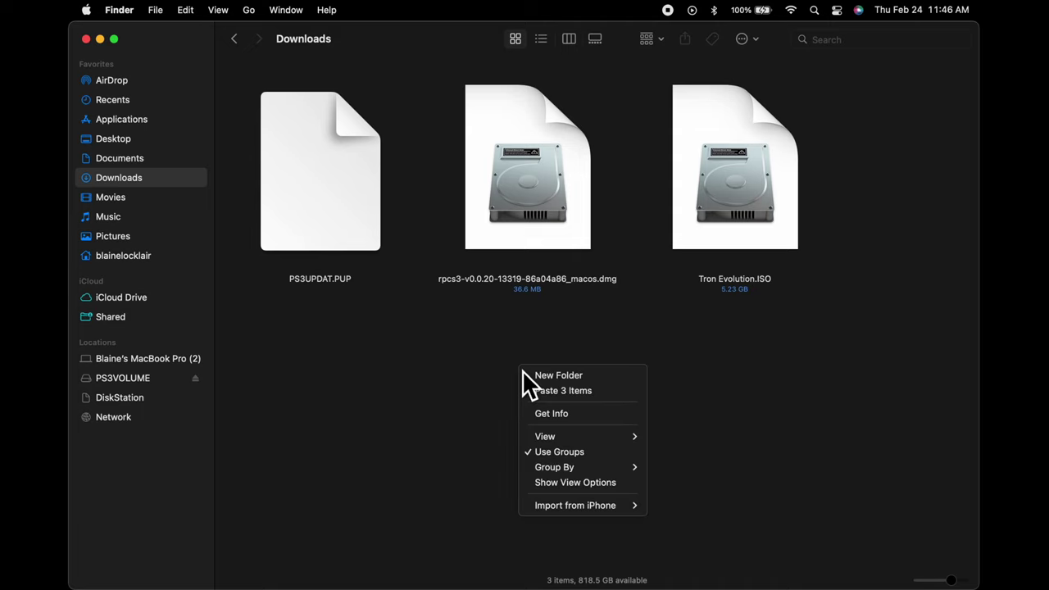
{"action": "mouse_move", "coordinate": [572, 441]}
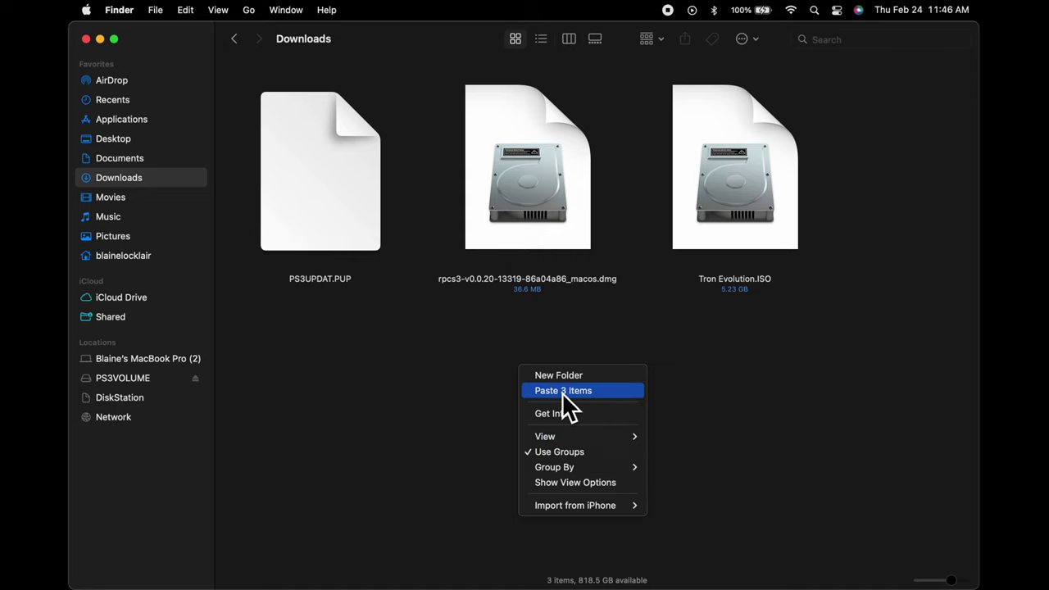
{"action": "left_click", "coordinate": [561, 392]}
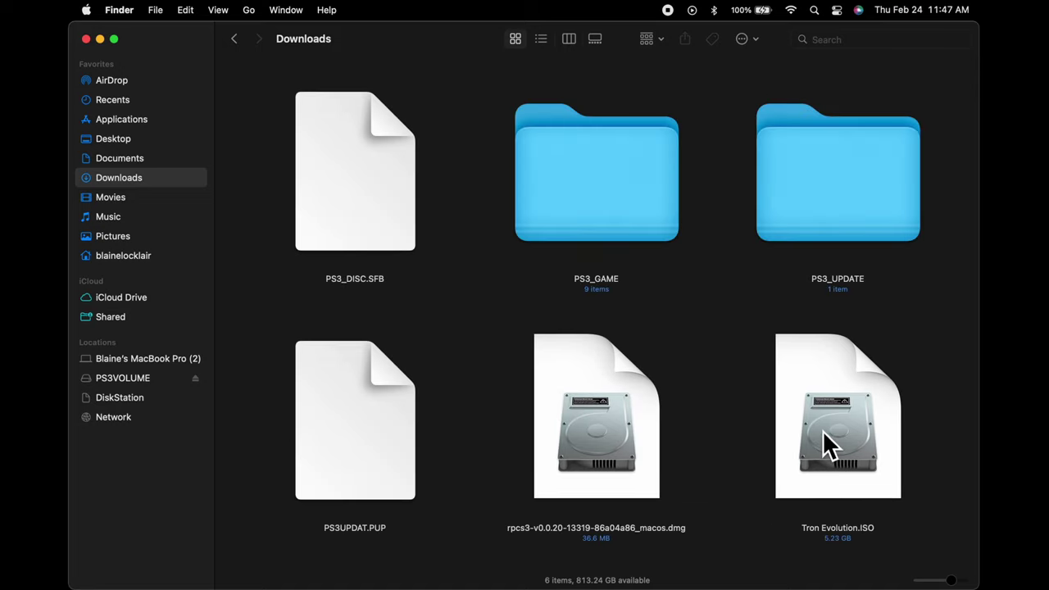
Move Tron Evolution.ISO from Downloads to the Trash
{"action": "left_click", "coordinate": [827, 442]}
{"action": "right_click", "coordinate": [828, 443]}
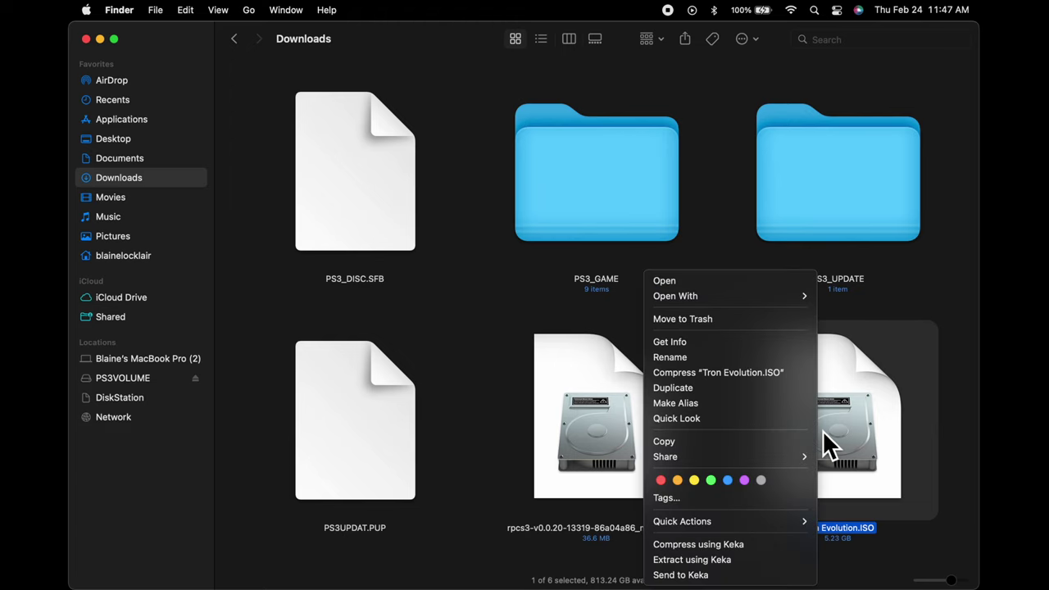
{"action": "left_click", "coordinate": [727, 326]}
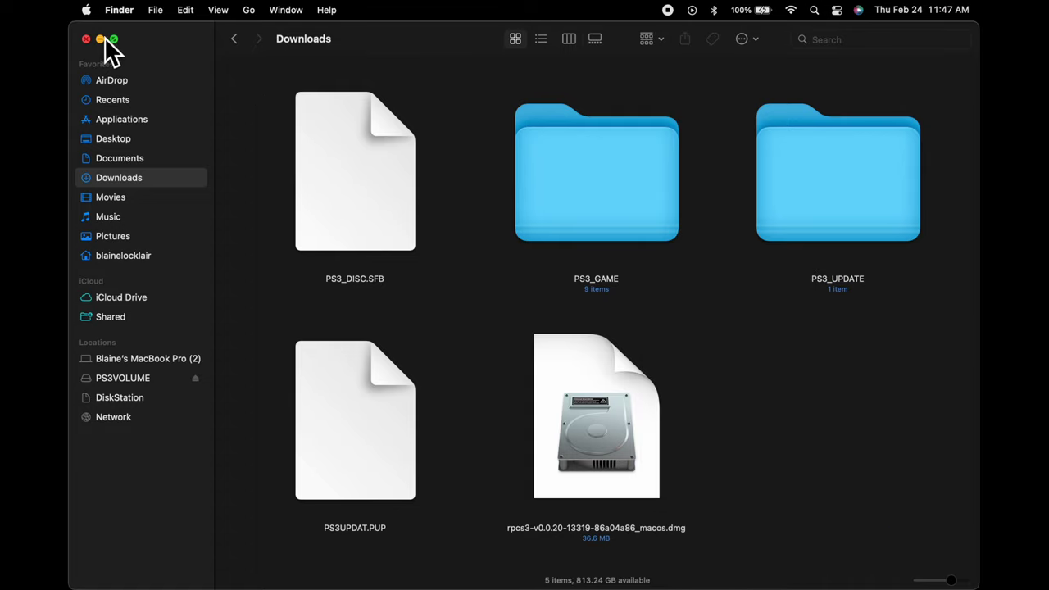
Close the Downloads window, eject the PS3VOLUME drive, and launch RPCS3 from the Dock
{"action": "left_click", "coordinate": [86, 39]}
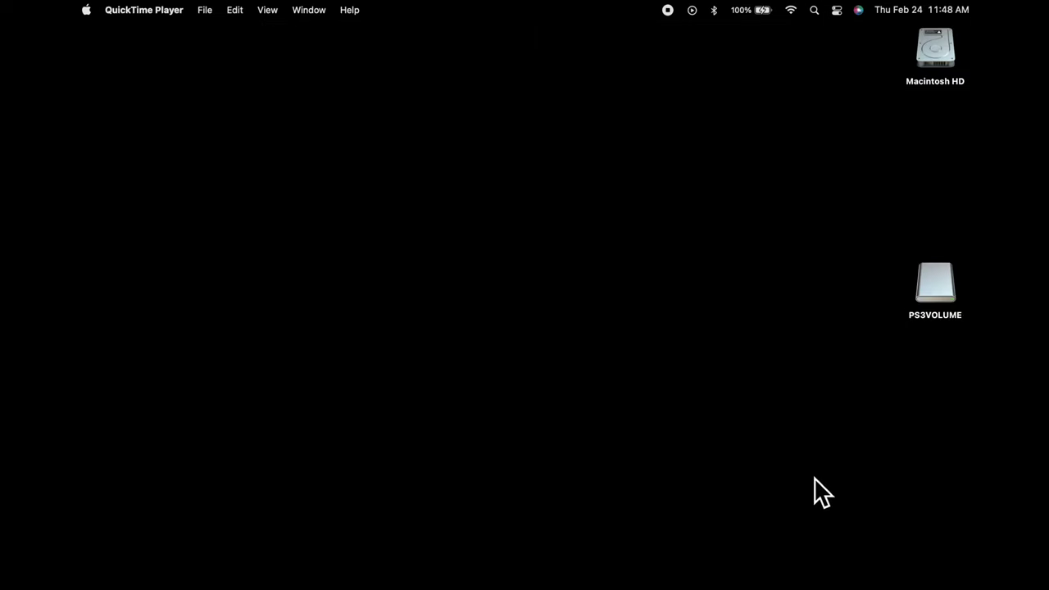
{"action": "right_click", "coordinate": [940, 280]}
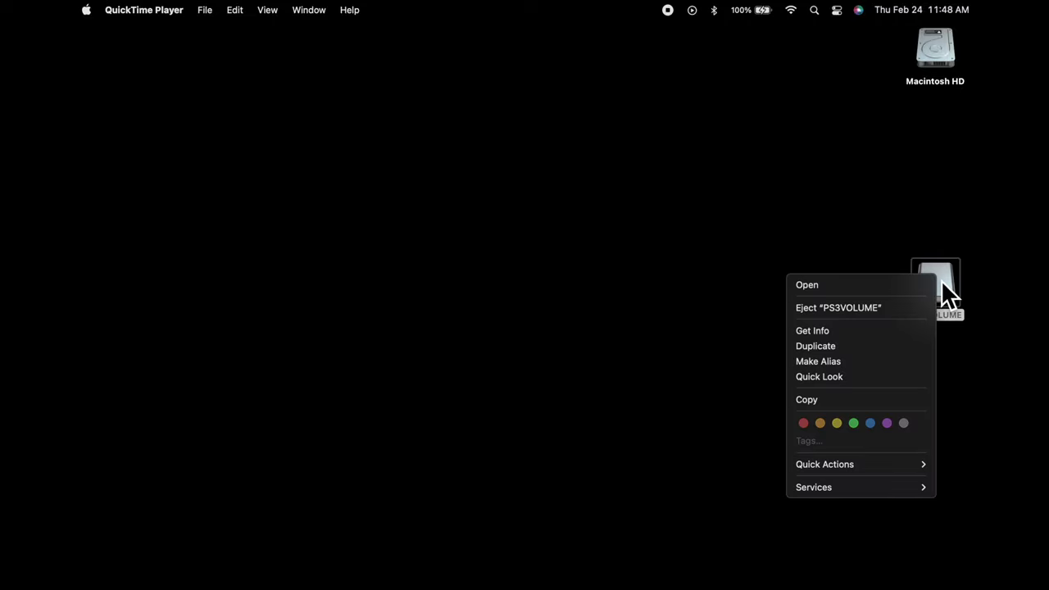
{"action": "left_click", "coordinate": [907, 310]}
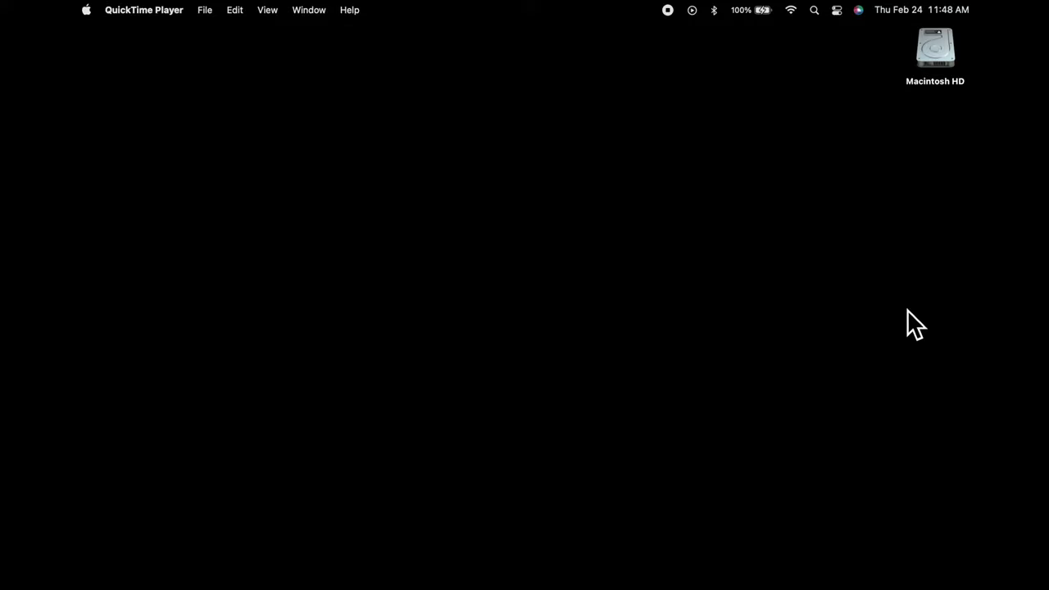
{"action": "mouse_move", "coordinate": [784, 586]}
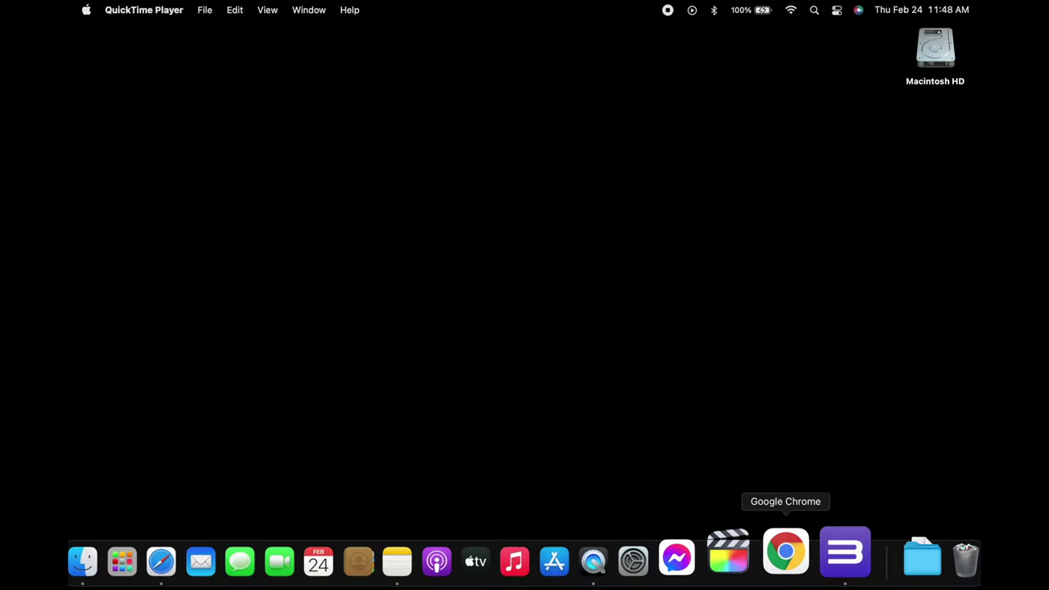
{"action": "left_click", "coordinate": [832, 559]}
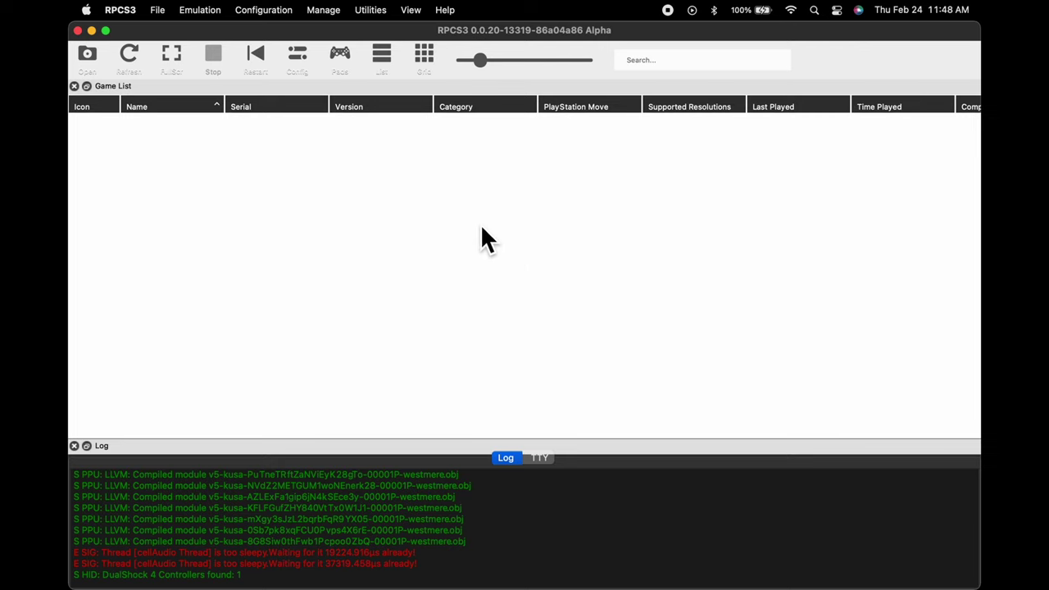
Add games from the Downloads folder via File > Add Games, listing Tron: Evolution (BLUS30457)
{"action": "left_click", "coordinate": [159, 11]}
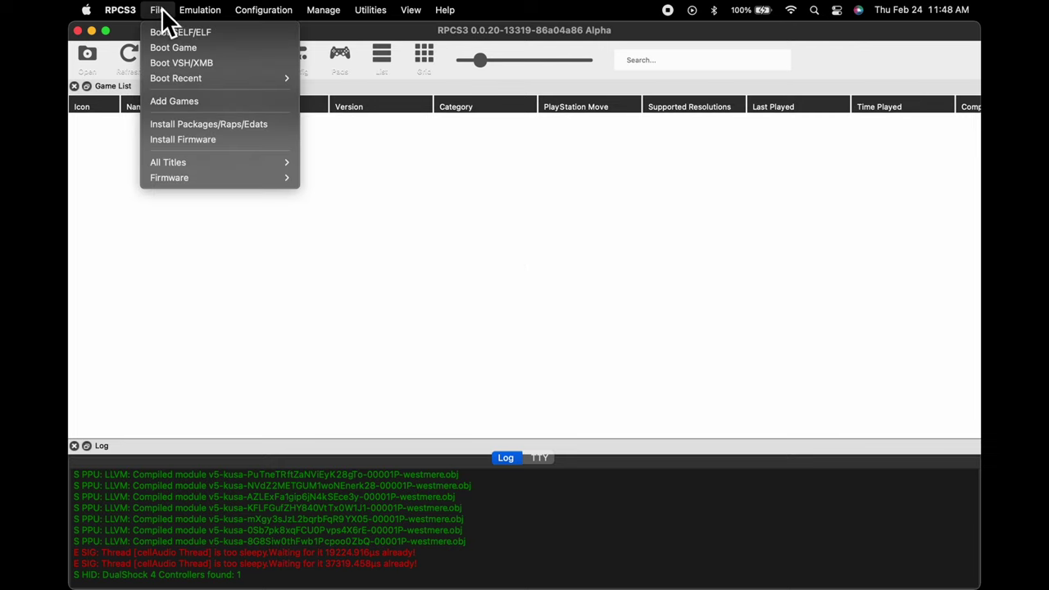
{"action": "left_click", "coordinate": [208, 106]}
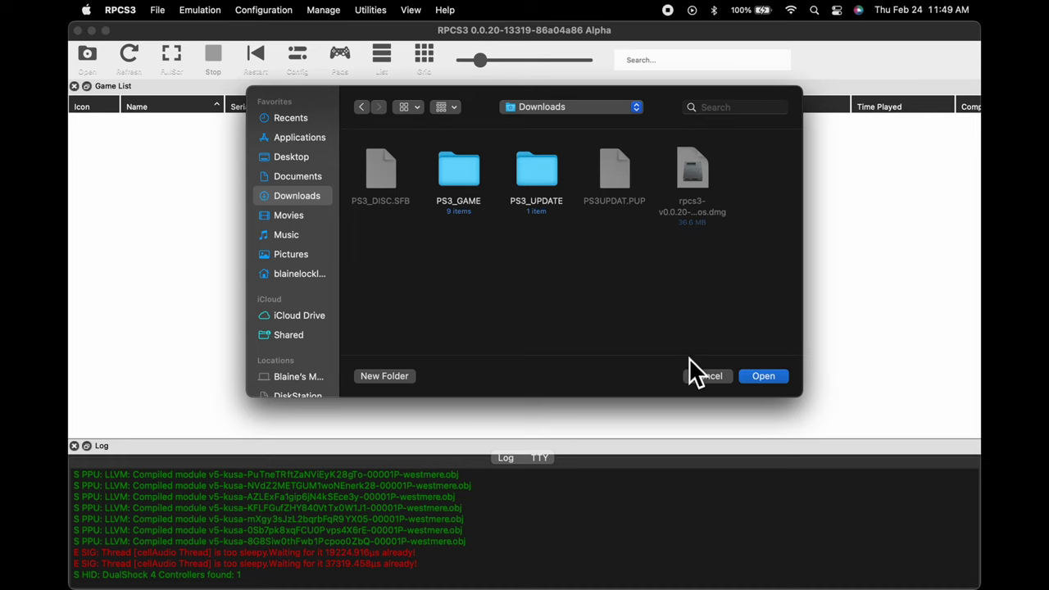
{"action": "left_click", "coordinate": [765, 379]}
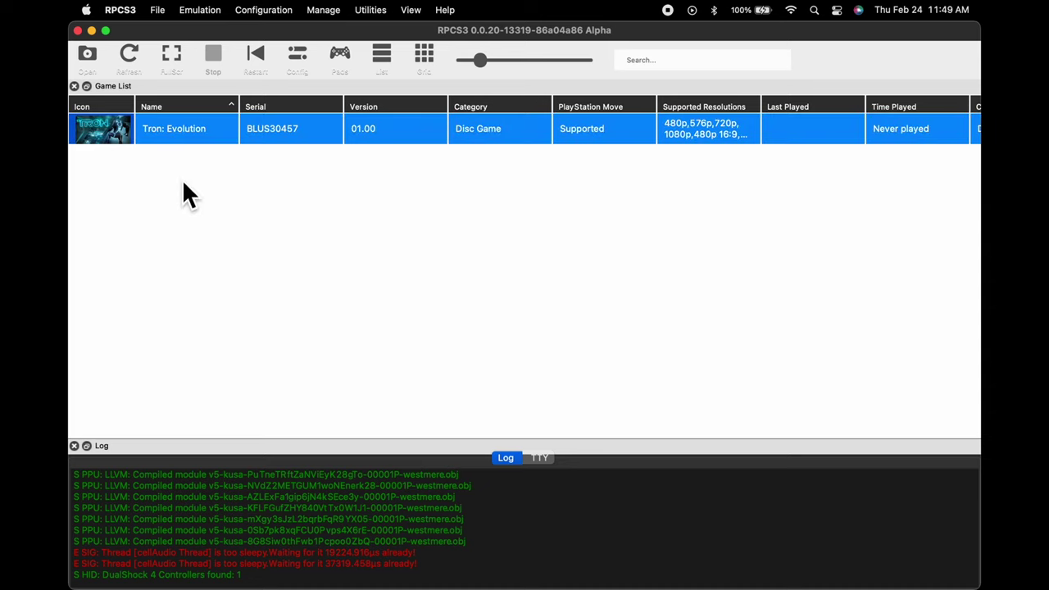
Boot Tron: Evolution from the game list and make its window full screen
{"action": "double_click", "coordinate": [116, 123]}
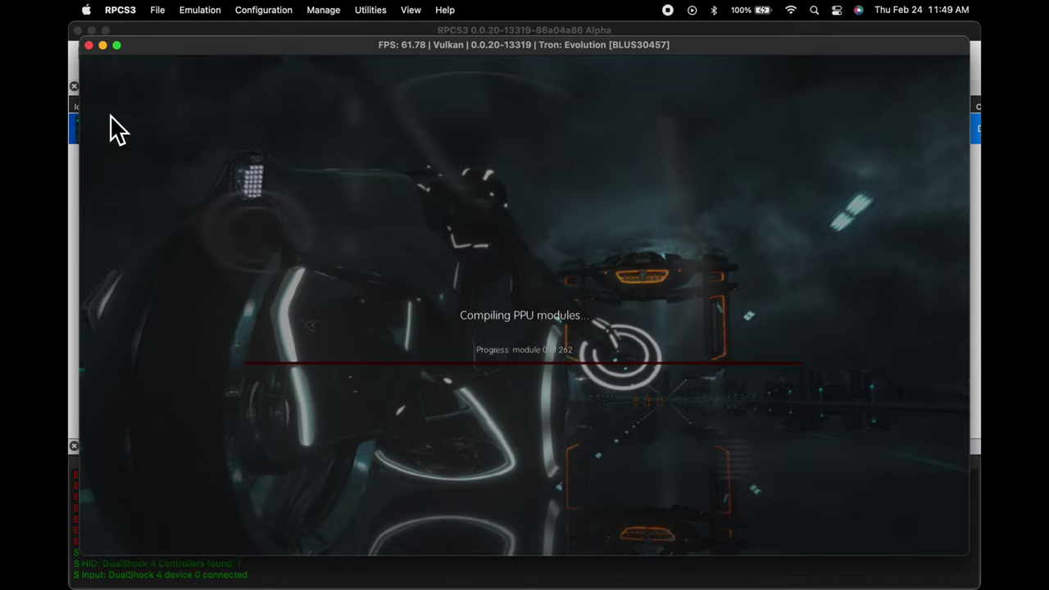
{"action": "left_click", "coordinate": [123, 46]}
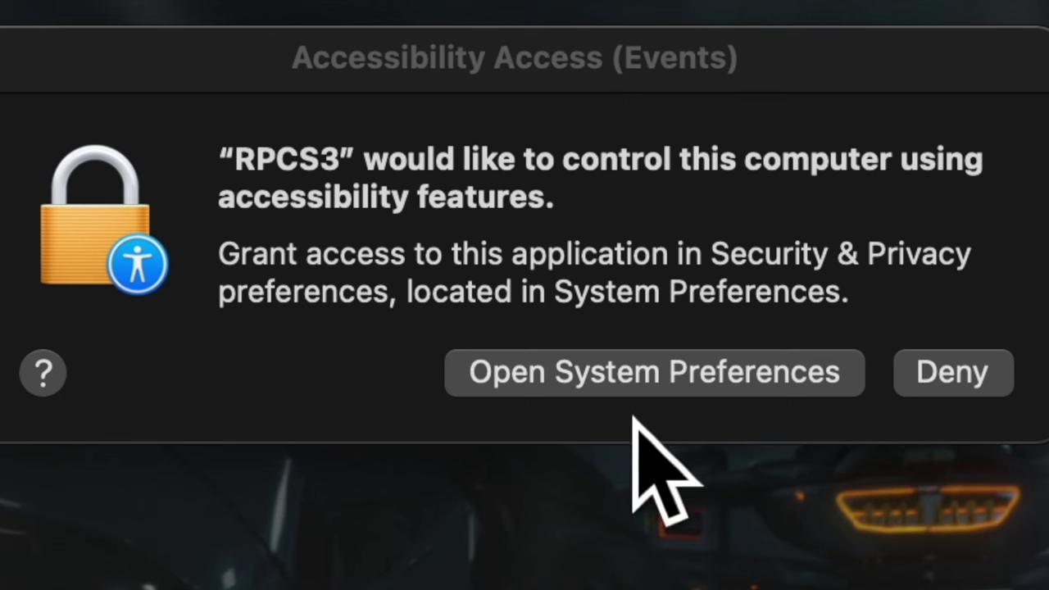
Open Security & Privacy's Accessibility settings and unlock them for granting RPCS3 access
{"action": "left_click", "coordinate": [606, 384]}
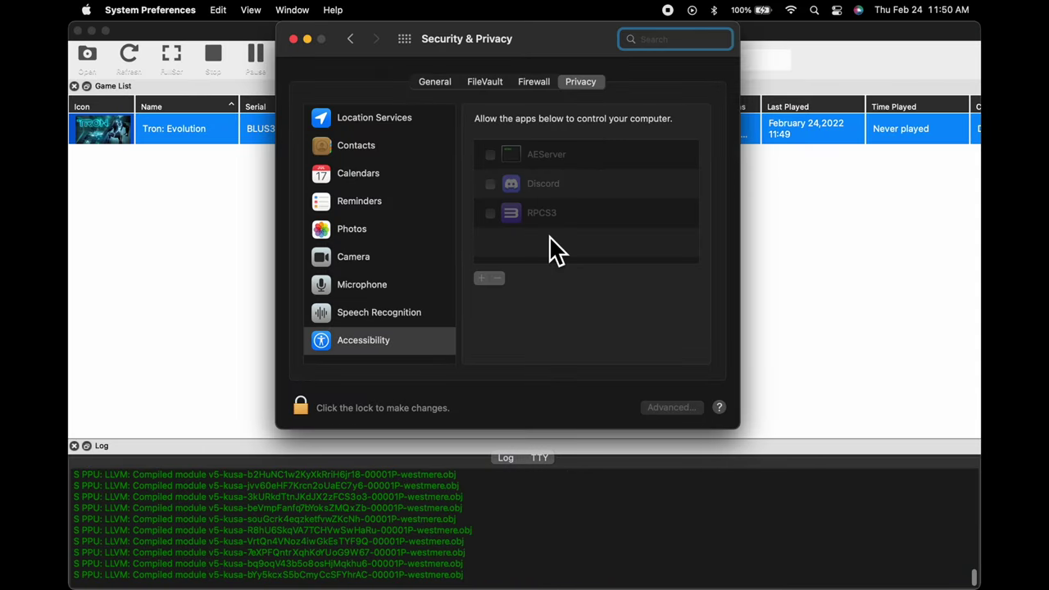
{"action": "left_click", "coordinate": [300, 407]}
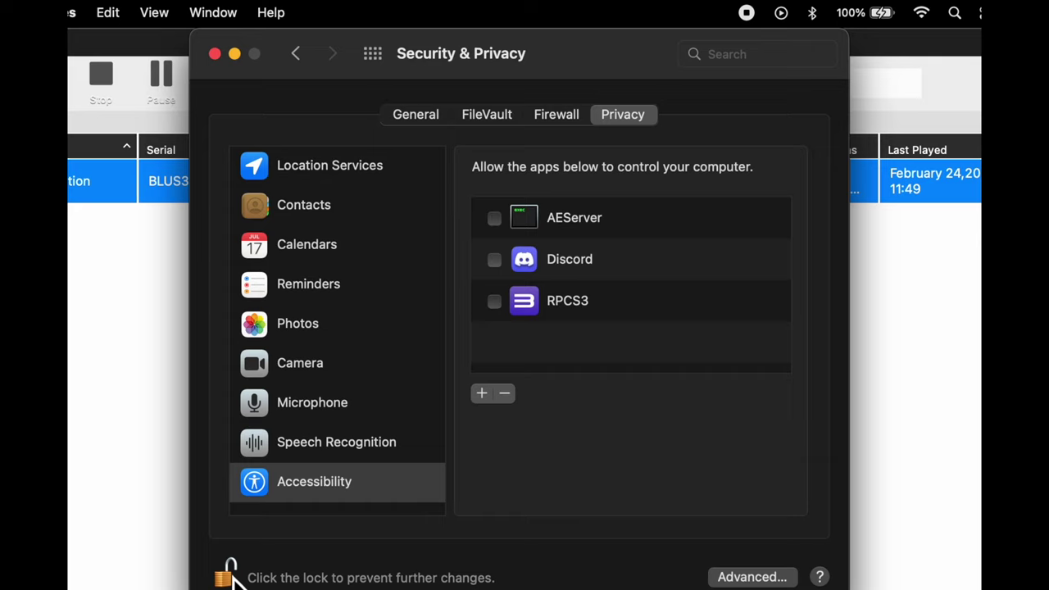